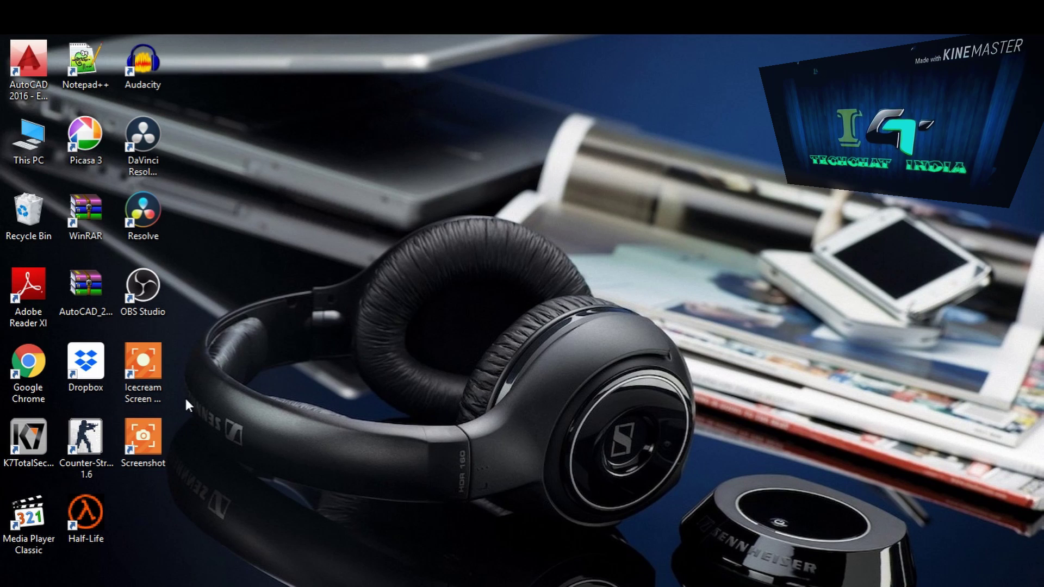
- Open Icecream Screen Recorder and select a custom video capture area of about 1364 x 764 covering the desktop
{"action": "double_click", "coordinate": [145, 368]}
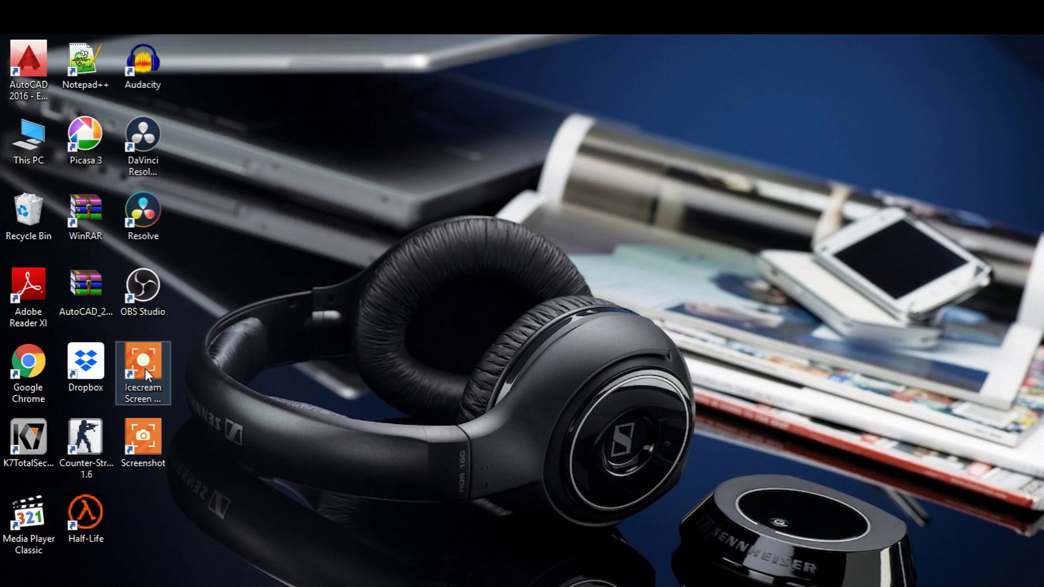
{"action": "left_click", "coordinate": [371, 184]}
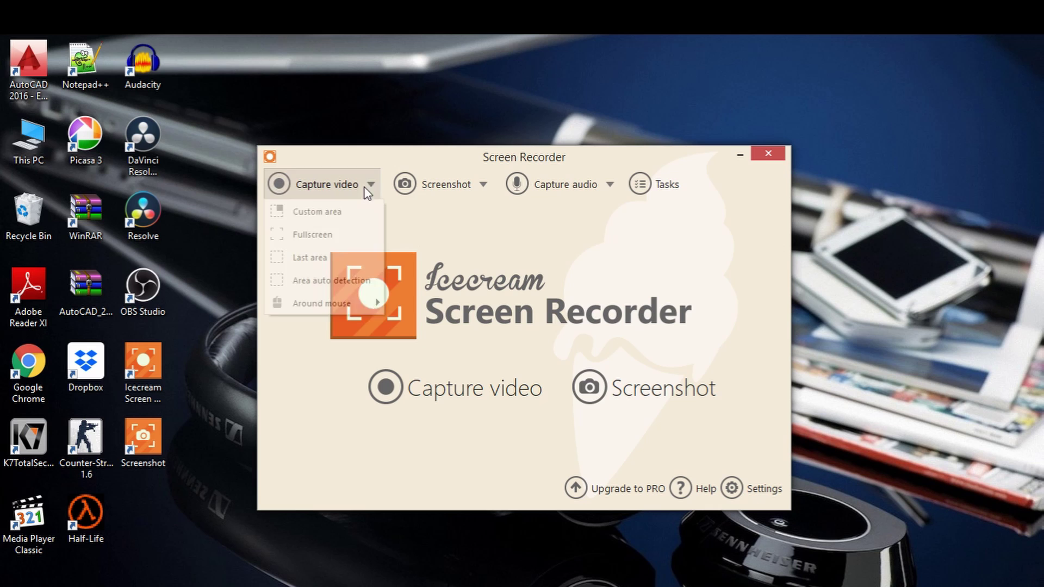
{"action": "left_click", "coordinate": [372, 187]}
{"action": "left_click", "coordinate": [371, 186]}
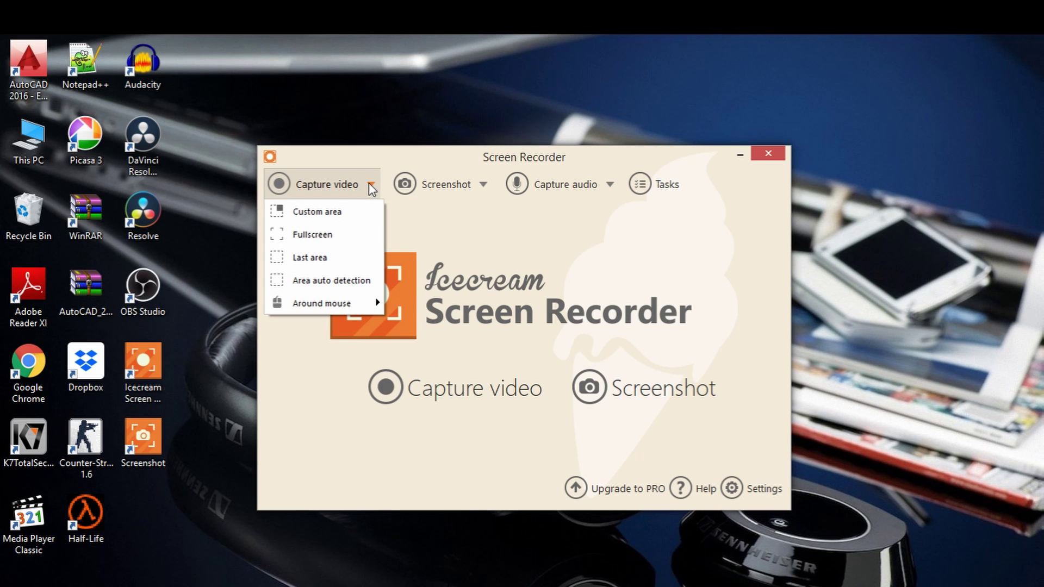
{"action": "left_click", "coordinate": [329, 212]}
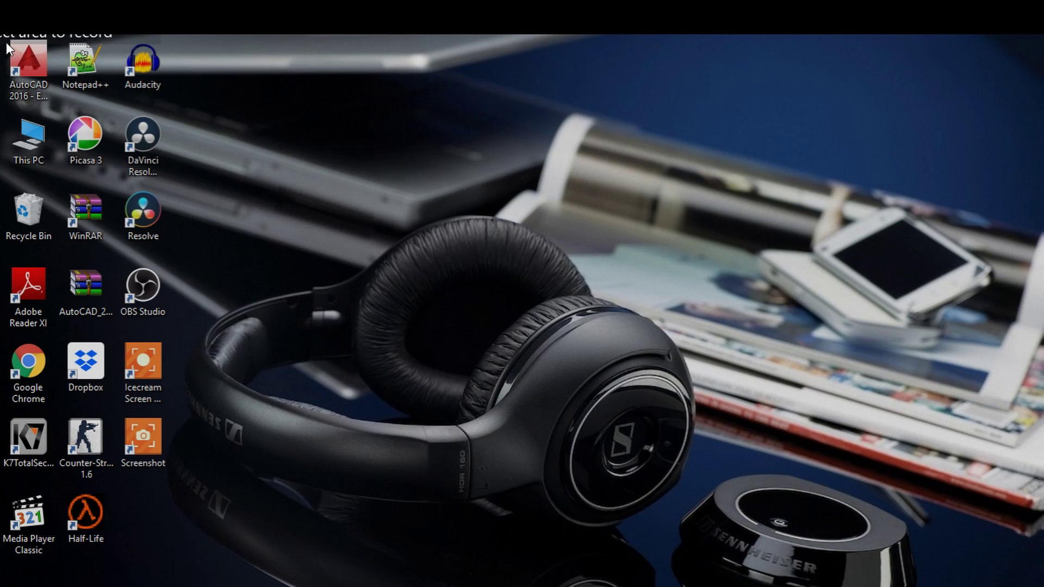
{"action": "left_click_drag", "start_coordinate": [3, 39], "coordinate": [1036, 585]}
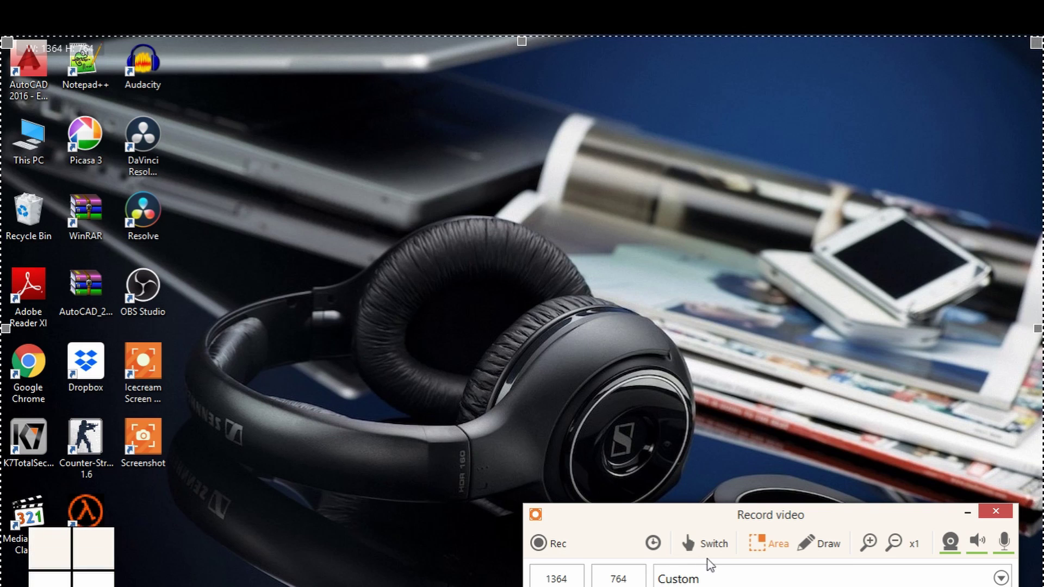
- Try the 720p, 640x480 and 320x240 presets for the capture area in turn
{"action": "left_click", "coordinate": [765, 546]}
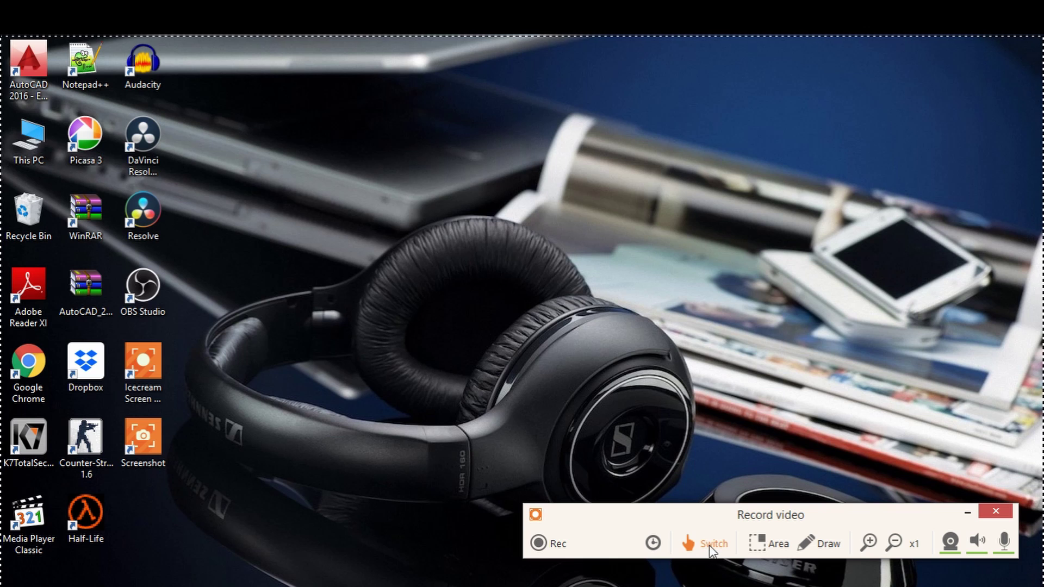
{"action": "left_click", "coordinate": [766, 544]}
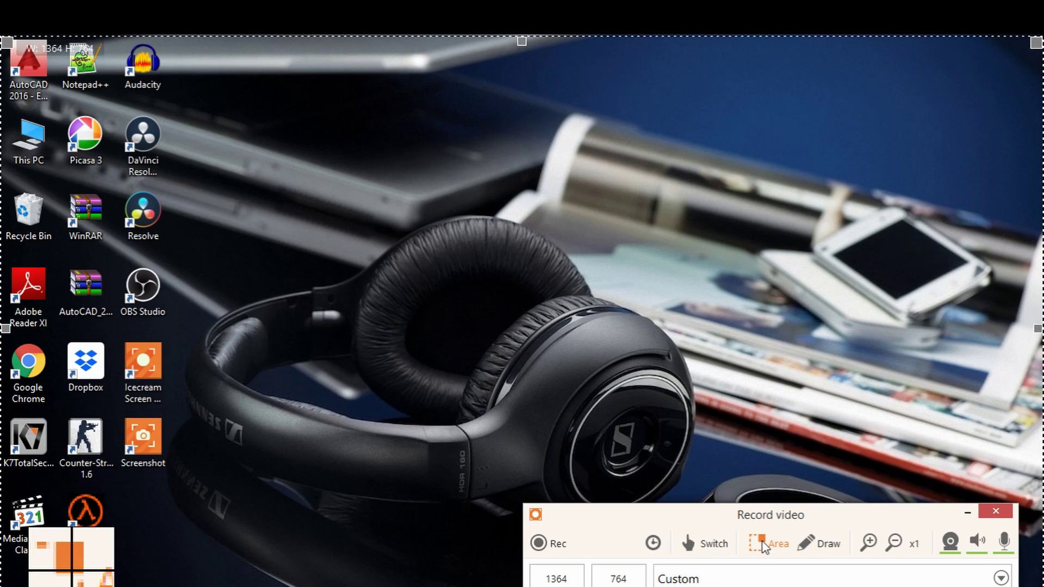
{"action": "left_click", "coordinate": [1000, 578]}
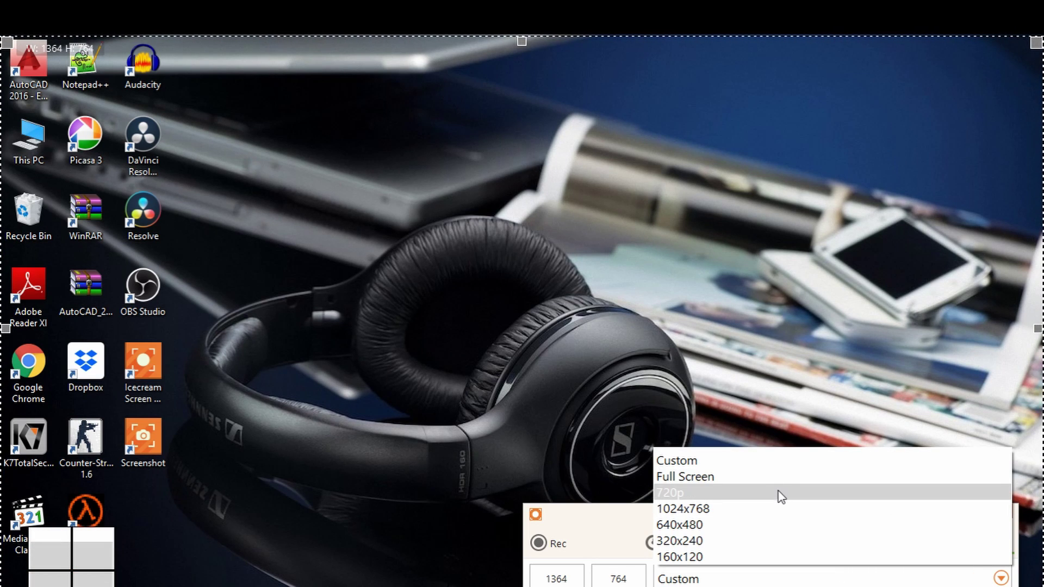
{"action": "left_click", "coordinate": [780, 496]}
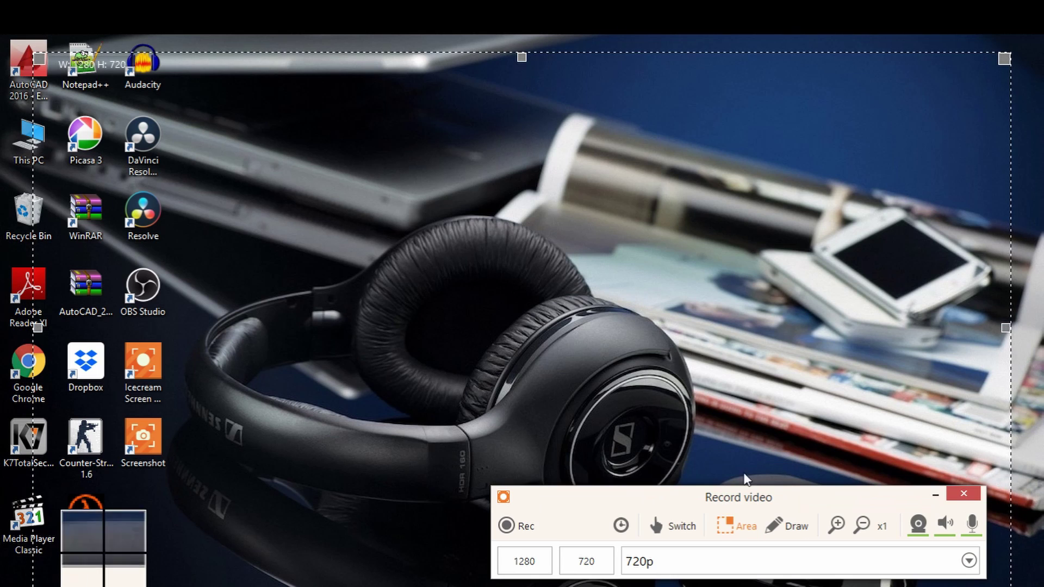
{"action": "left_click", "coordinate": [969, 560]}
{"action": "left_click", "coordinate": [766, 506]}
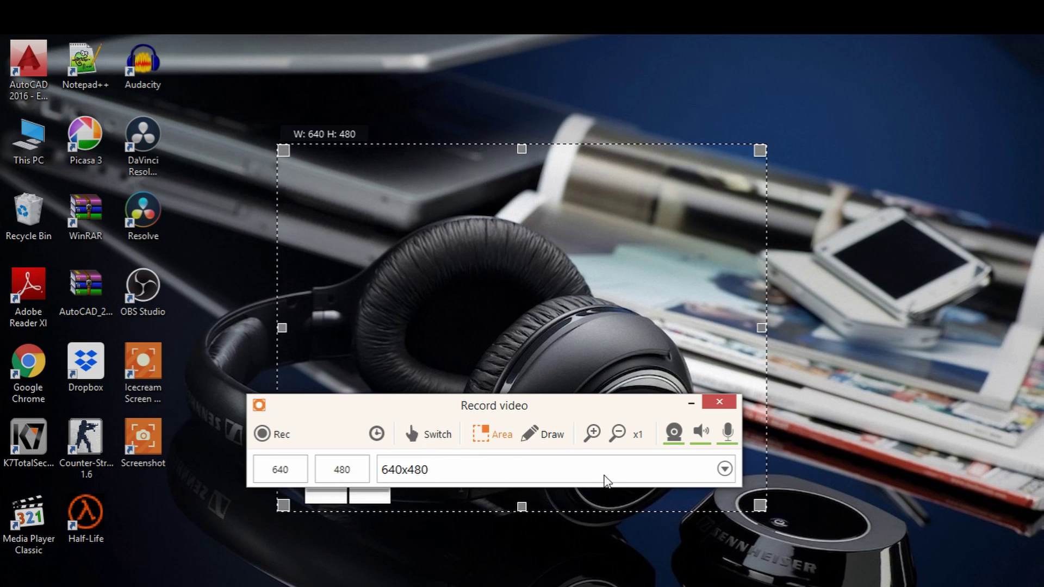
{"action": "left_click", "coordinate": [724, 469]}
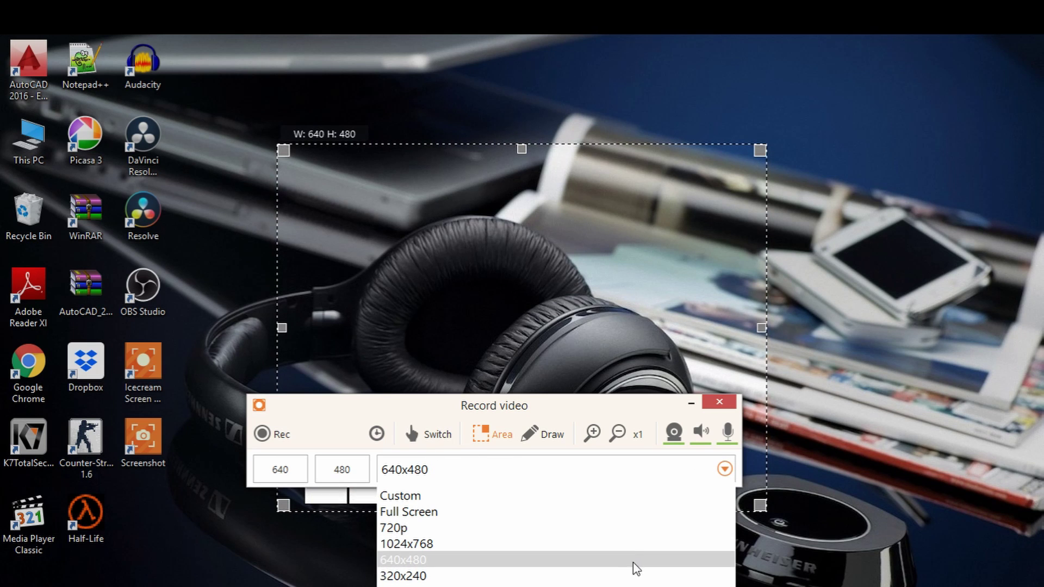
{"action": "left_click", "coordinate": [636, 576]}
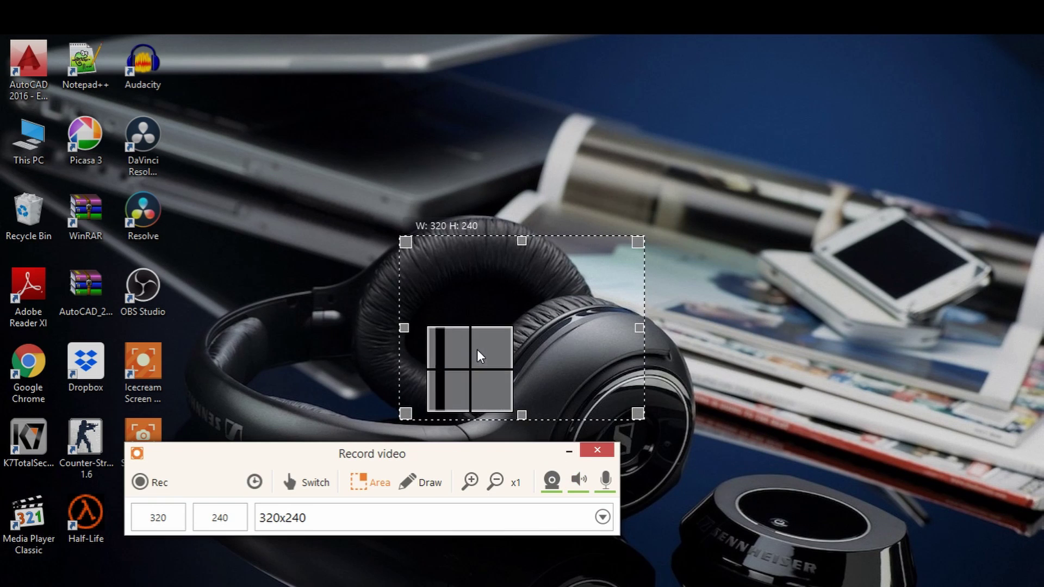
- Move the 320x240 capture area to the phones, then over the desktop icons and onto the headphone base
{"action": "left_click_drag", "start_coordinate": [493, 358], "coordinate": [845, 243]}
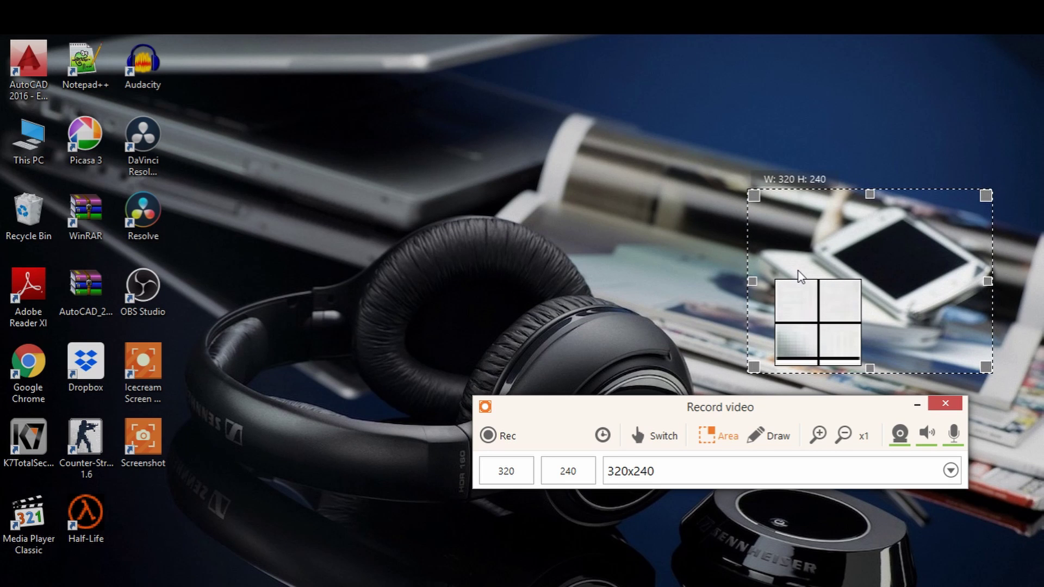
{"action": "mouse_move", "coordinate": [840, 262]}
{"action": "left_mouse_down"}
{"action": "mouse_move", "coordinate": [513, 289]}
{"action": "mouse_move", "coordinate": [222, 339]}
{"action": "mouse_move", "coordinate": [175, 358]}
{"action": "mouse_move", "coordinate": [162, 399]}
{"action": "left_mouse_up"}
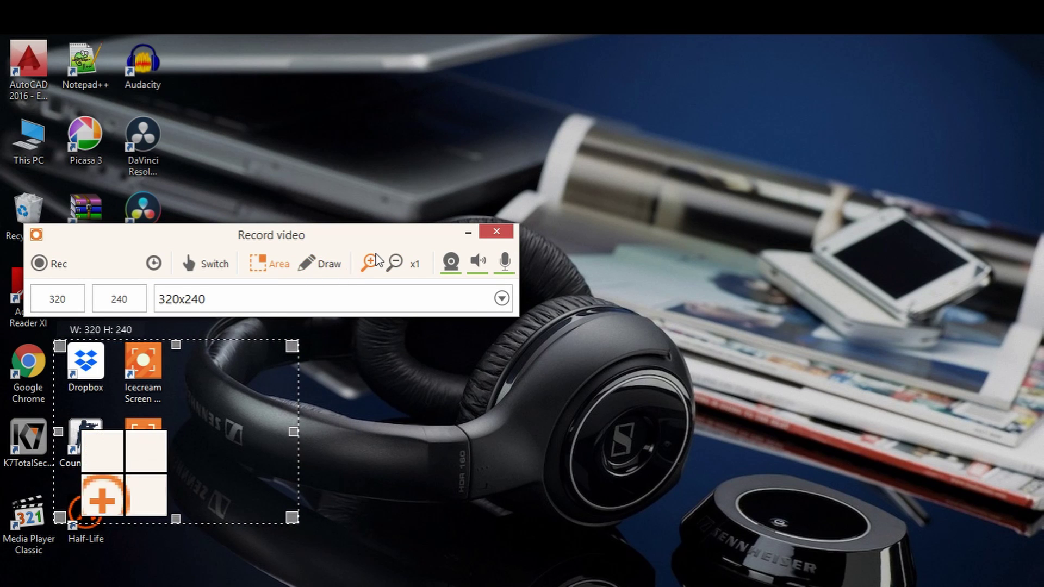
{"action": "left_click_drag", "start_coordinate": [249, 386], "coordinate": [868, 466]}
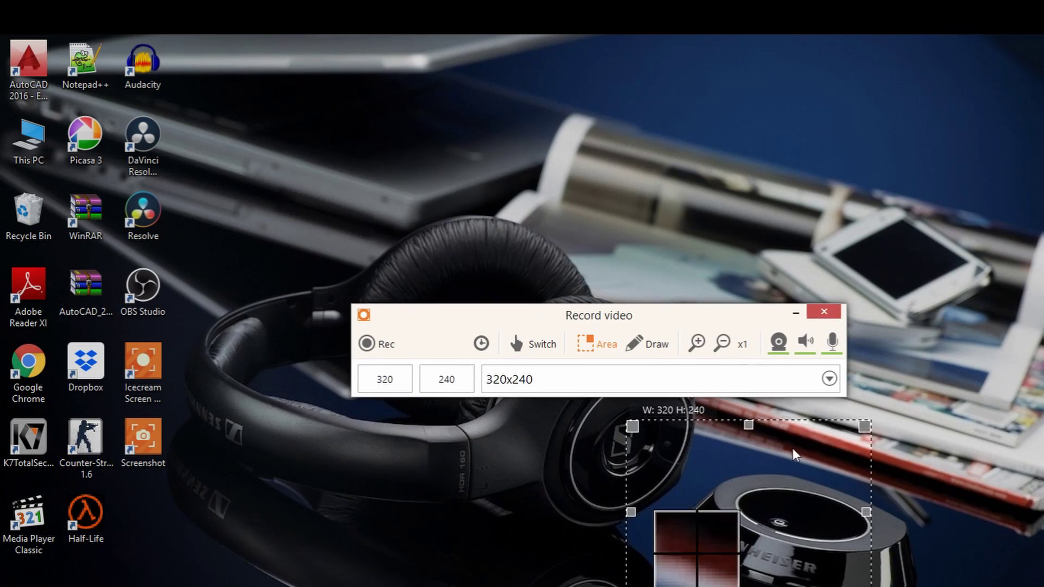
- Set the capture area to the Full Screen preset
{"action": "left_click", "coordinate": [836, 379]}
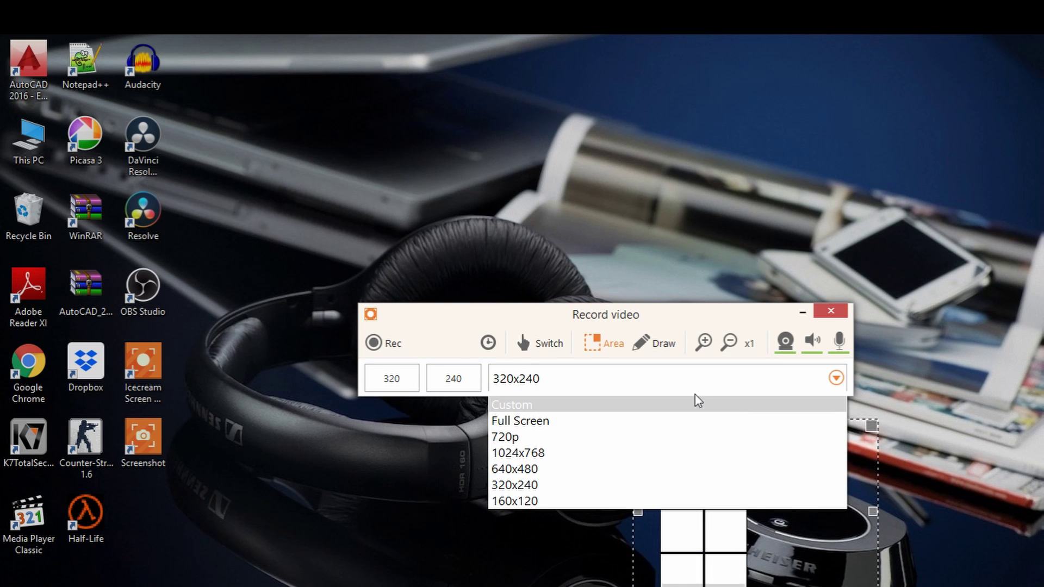
{"action": "left_click", "coordinate": [630, 422]}
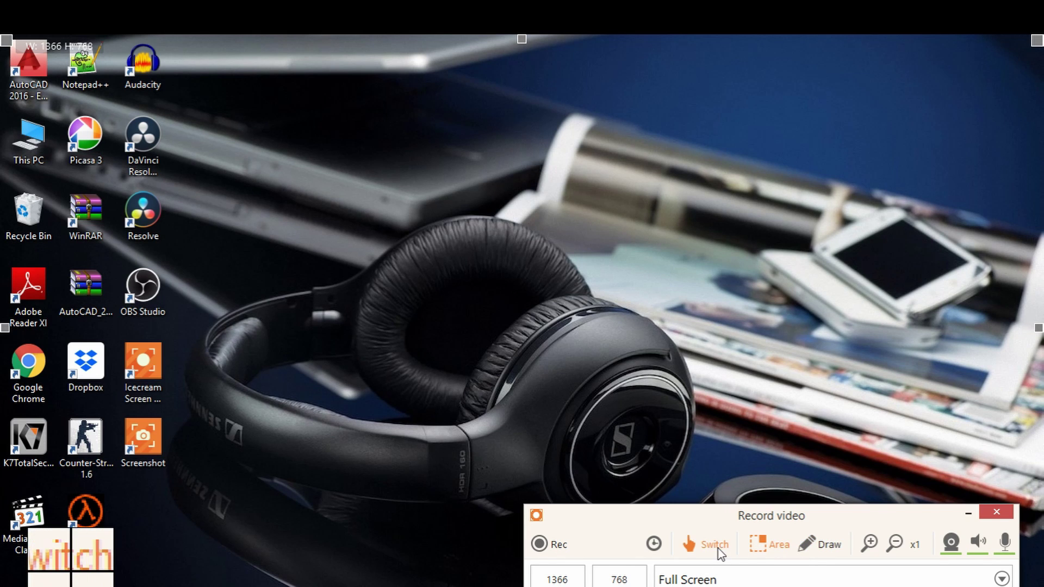
- Open the drawing tools, set the colour to orange and the size to 14, and draw a rectangle over the front ear cup
{"action": "left_click", "coordinate": [805, 543]}
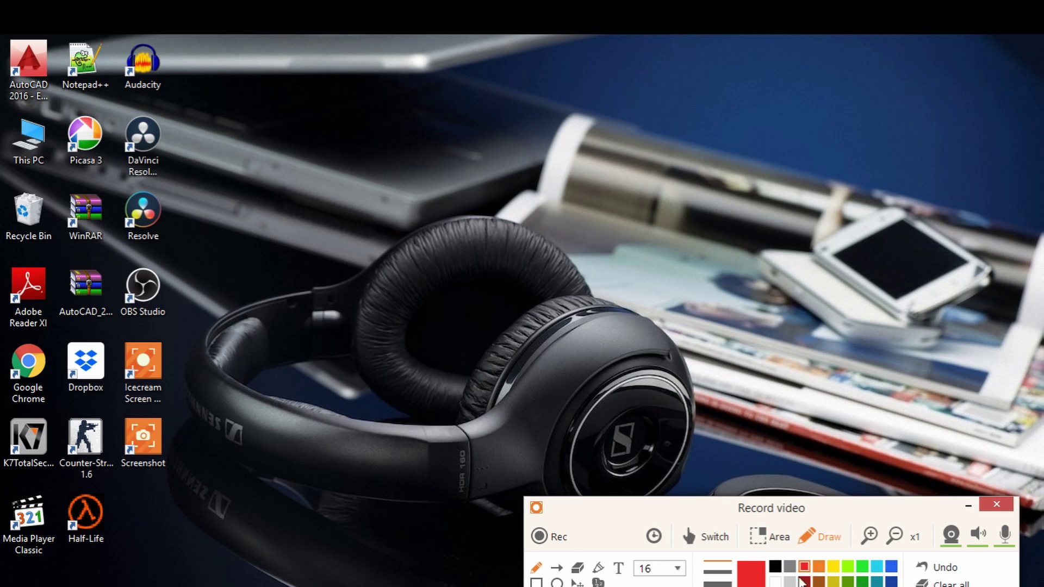
{"action": "left_click", "coordinate": [818, 569]}
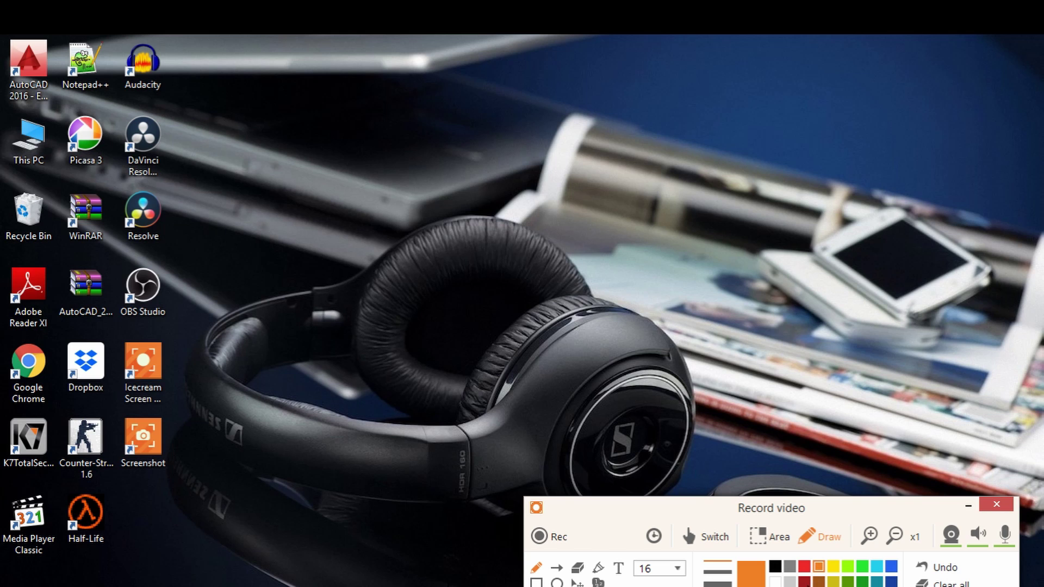
{"action": "left_click", "coordinate": [677, 568]}
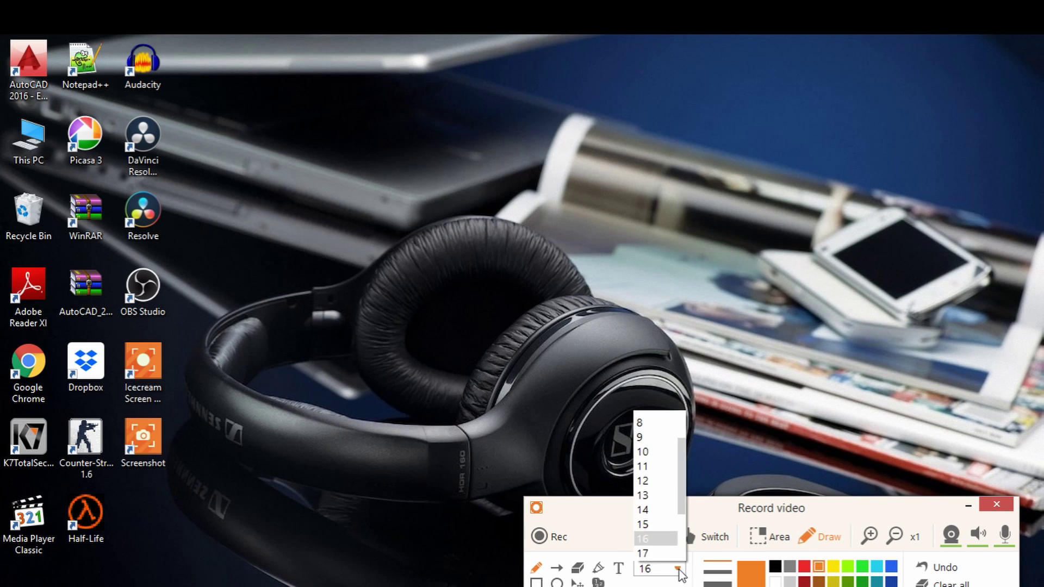
{"action": "left_click", "coordinate": [647, 510]}
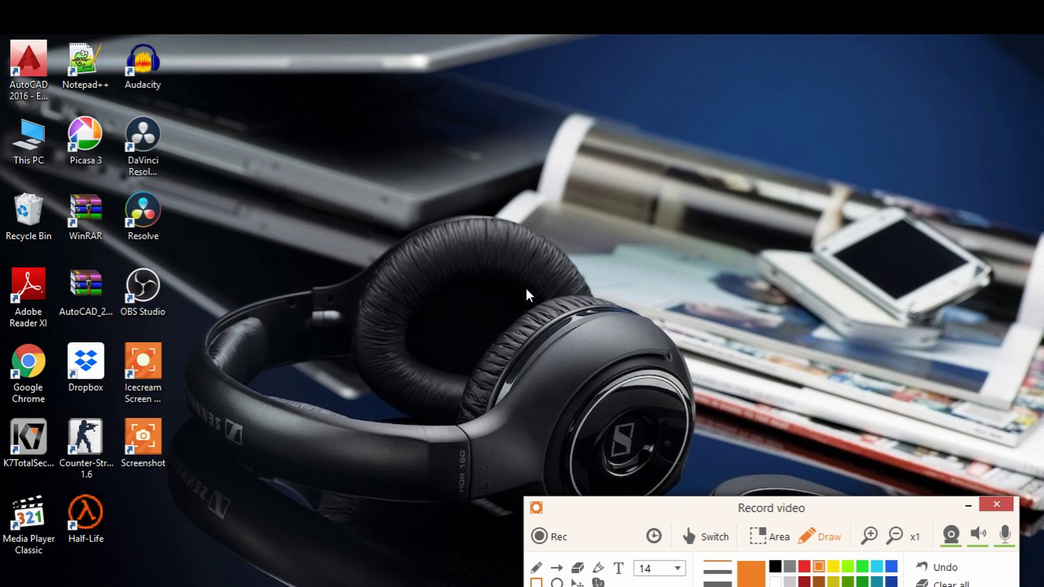
{"action": "left_click_drag", "start_coordinate": [527, 289], "coordinate": [666, 407]}
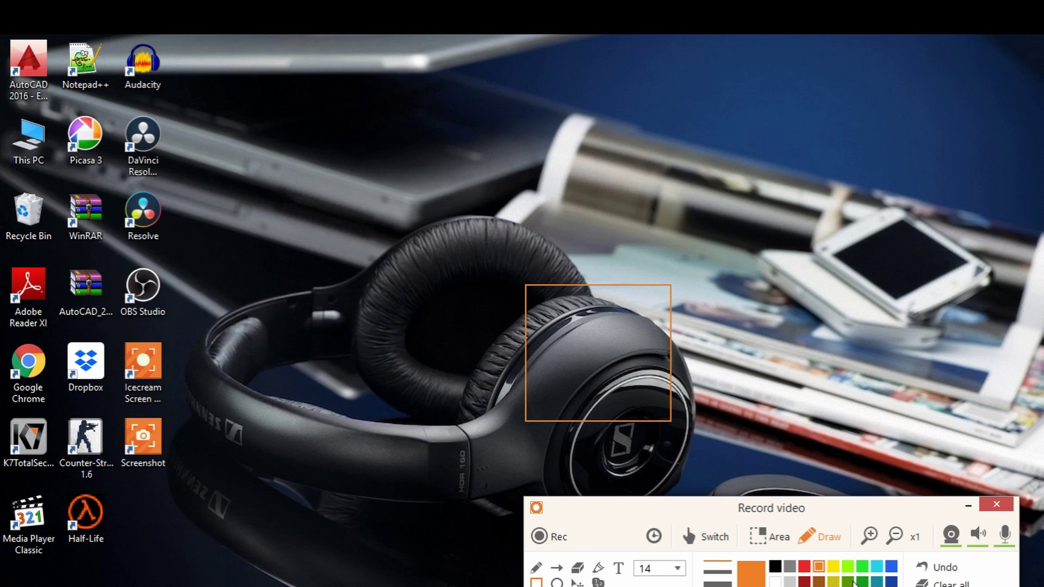
- Set the drawing colour to teal and draw a thin arrow from the headband up to the magazine
{"action": "left_click", "coordinate": [832, 566]}
{"action": "left_click", "coordinate": [862, 566]}
{"action": "left_click", "coordinate": [848, 582]}
{"action": "left_click", "coordinate": [876, 582]}
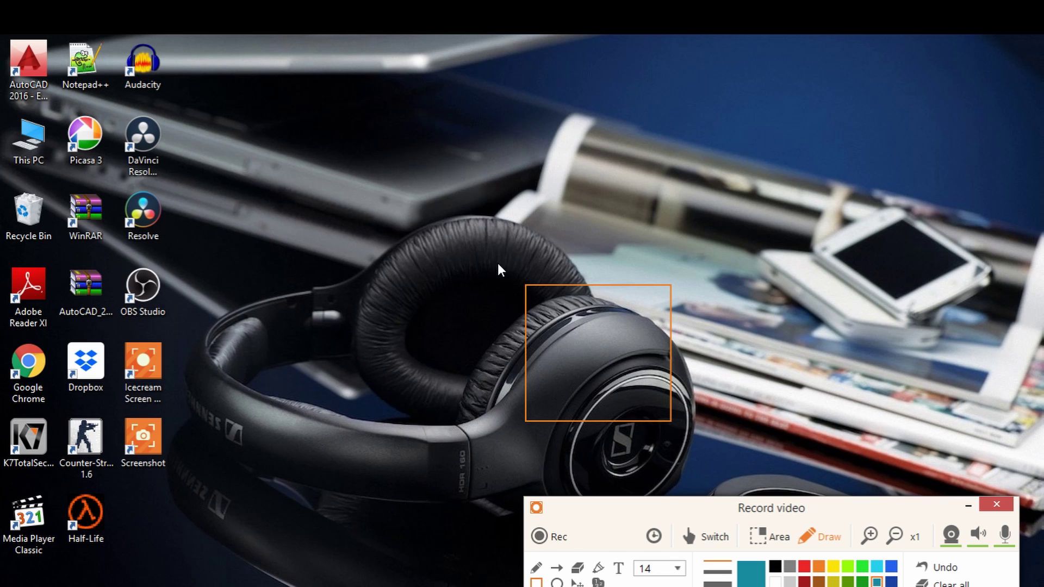
{"action": "left_click", "coordinate": [556, 567]}
{"action": "left_click_drag", "start_coordinate": [338, 297], "coordinate": [619, 193]}
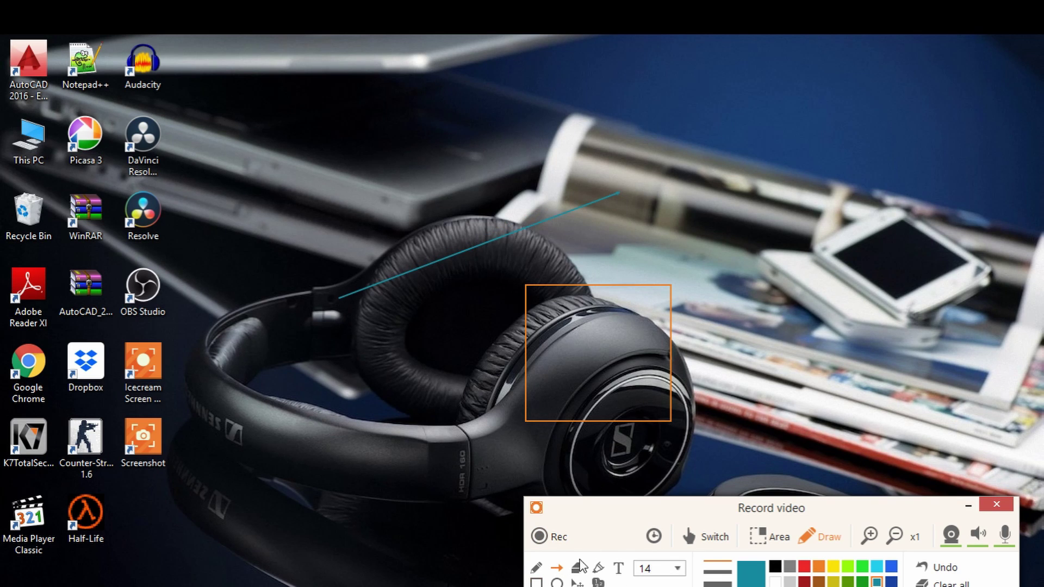
- Set the size to 17 and draw a second thin teal arrow rising diagonally from the rear ear cup
{"action": "left_click", "coordinate": [678, 568]}
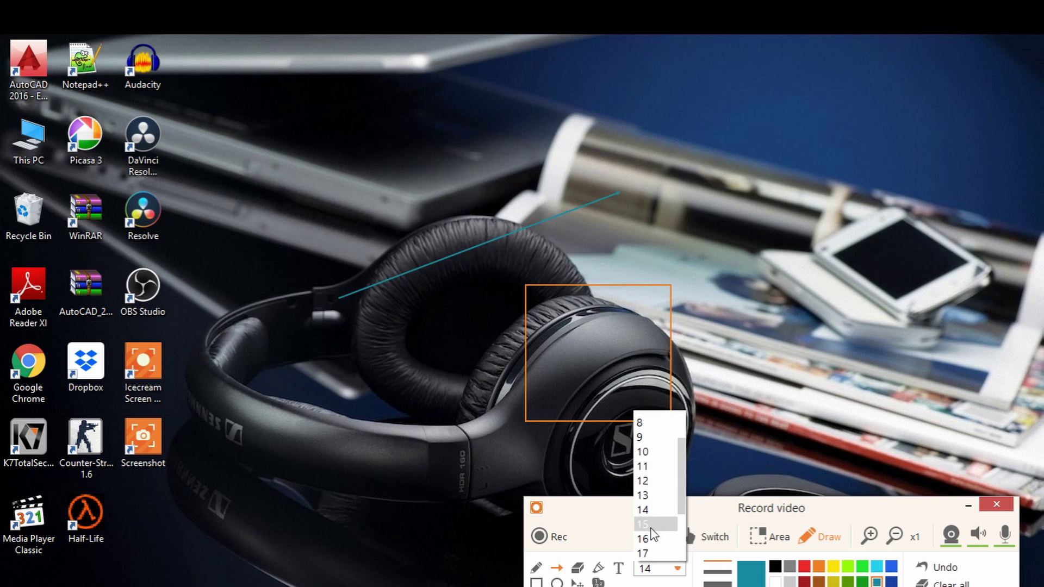
{"action": "left_click", "coordinate": [642, 552]}
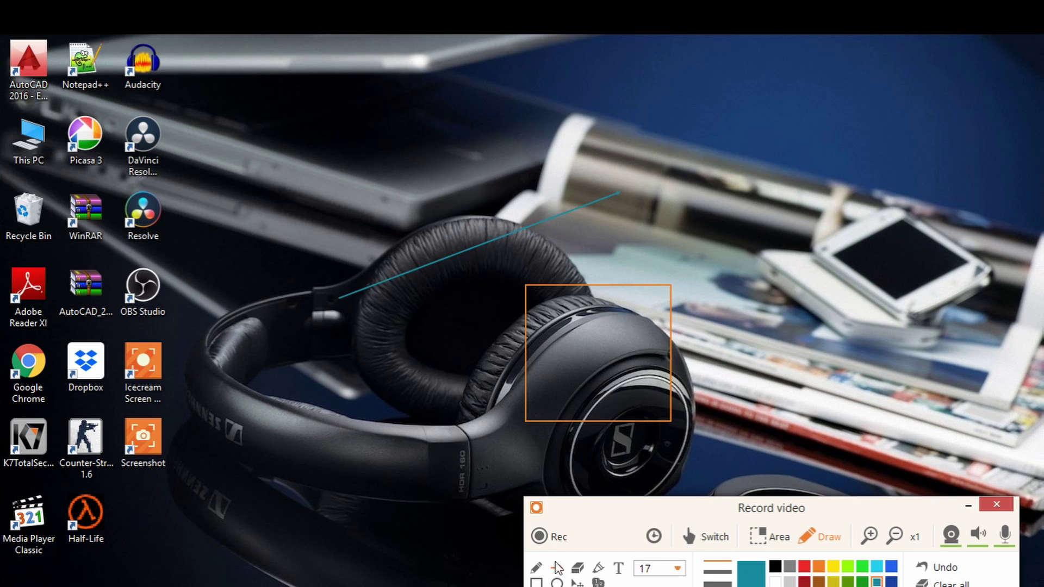
{"action": "mouse_move", "coordinate": [429, 391]}
{"action": "left_mouse_down"}
{"action": "mouse_move", "coordinate": [520, 306]}
{"action": "mouse_move", "coordinate": [585, 220]}
{"action": "left_mouse_up"}
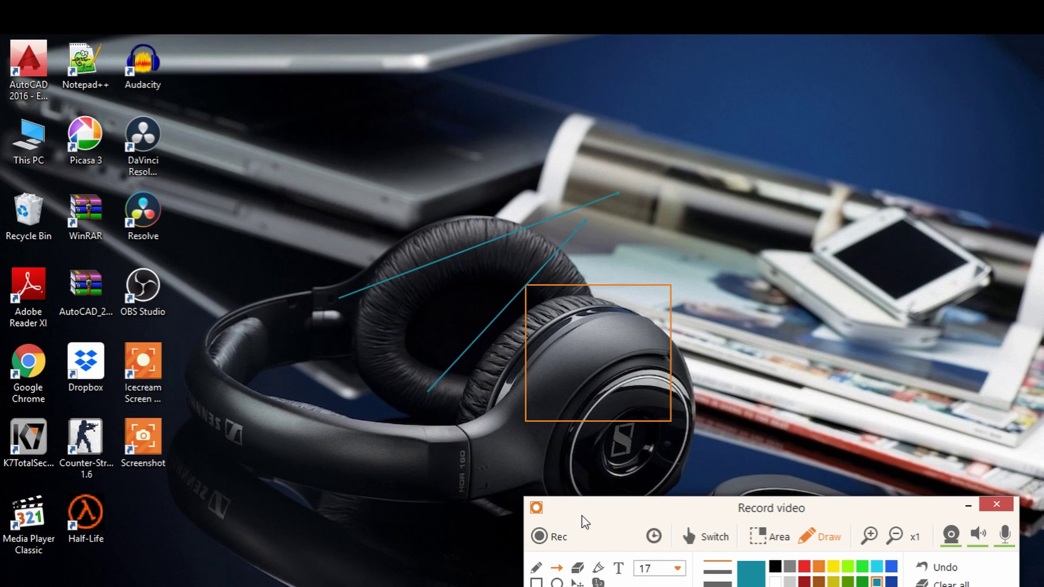
- Draw two thick teal arrows, one towards the phones and one towards the front ear cup, setting the recording zoom to x2 in between
{"action": "left_click", "coordinate": [717, 584]}
{"action": "mouse_move", "coordinate": [403, 305]}
{"action": "left_mouse_down"}
{"action": "mouse_move", "coordinate": [550, 256]}
{"action": "mouse_move", "coordinate": [753, 215]}
{"action": "left_mouse_up"}
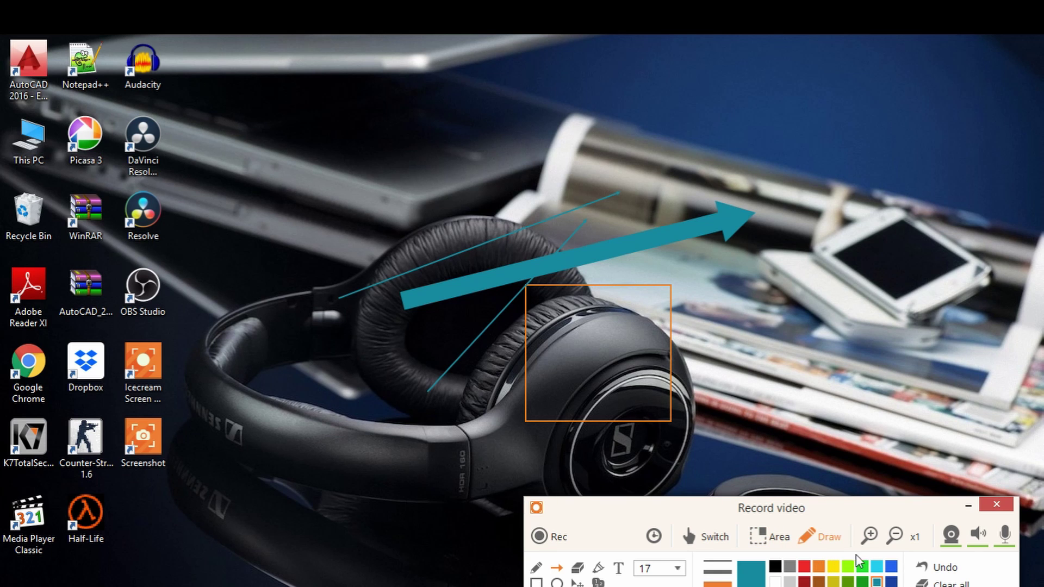
{"action": "left_click", "coordinate": [870, 535]}
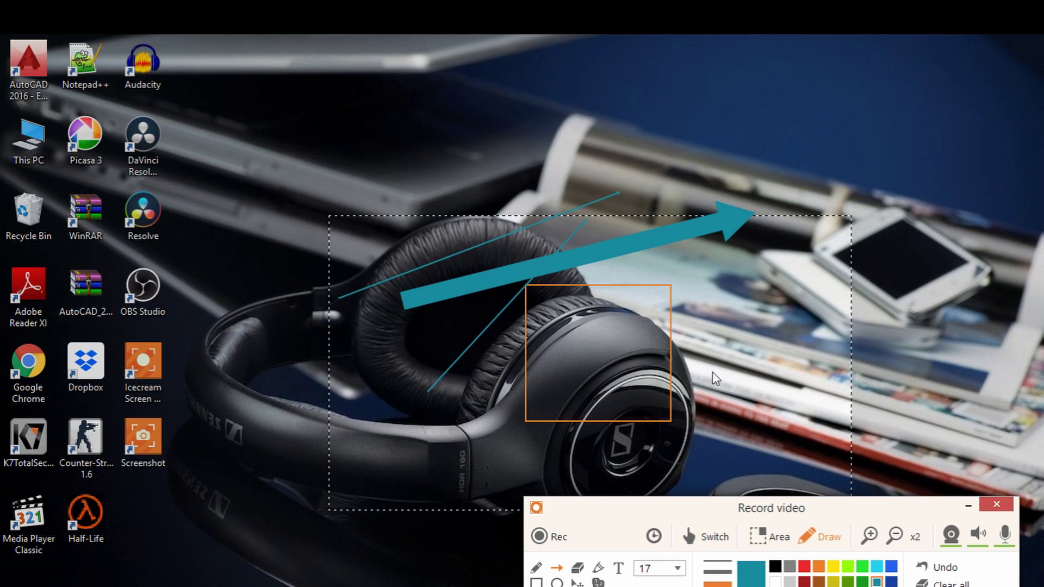
{"action": "mouse_move", "coordinate": [741, 375]}
{"action": "left_mouse_down"}
{"action": "mouse_move", "coordinate": [644, 318]}
{"action": "mouse_move", "coordinate": [635, 300]}
{"action": "left_mouse_up"}
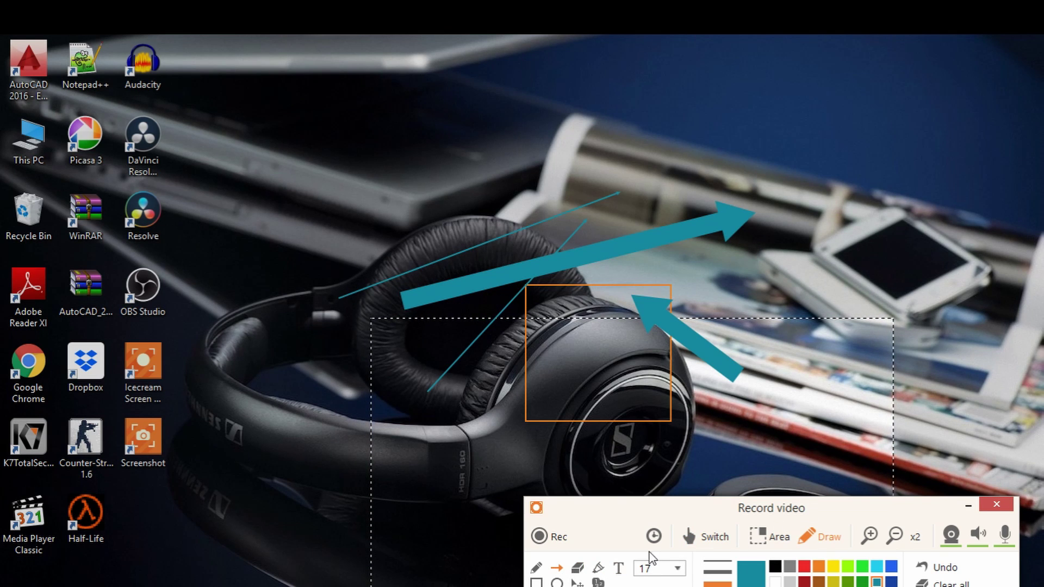
- Raise the recording zoom to x16 and lower it back to x2
{"action": "left_click", "coordinate": [870, 537]}
{"action": "left_click", "coordinate": [870, 536]}
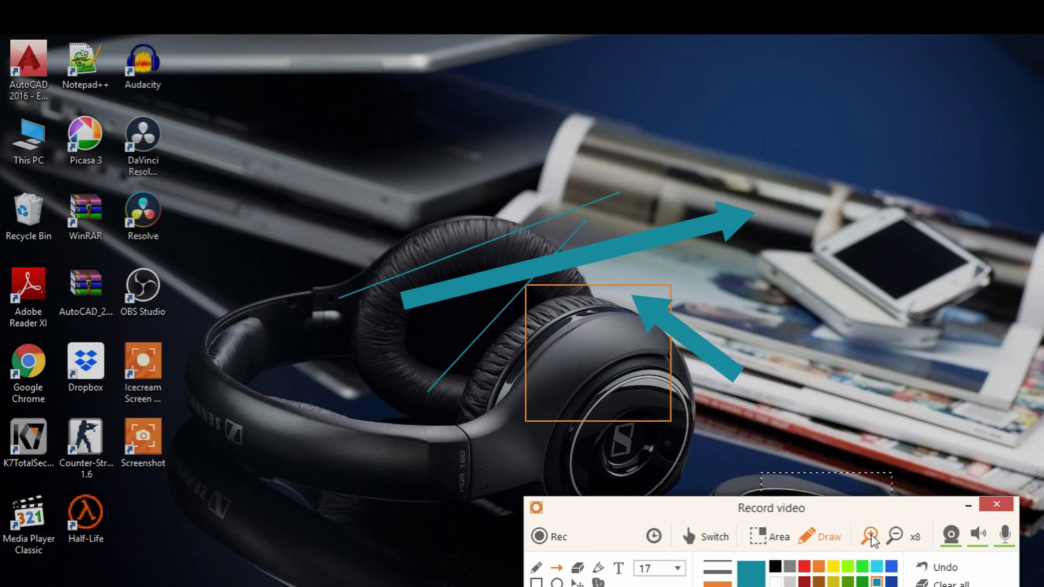
{"action": "left_click", "coordinate": [869, 537]}
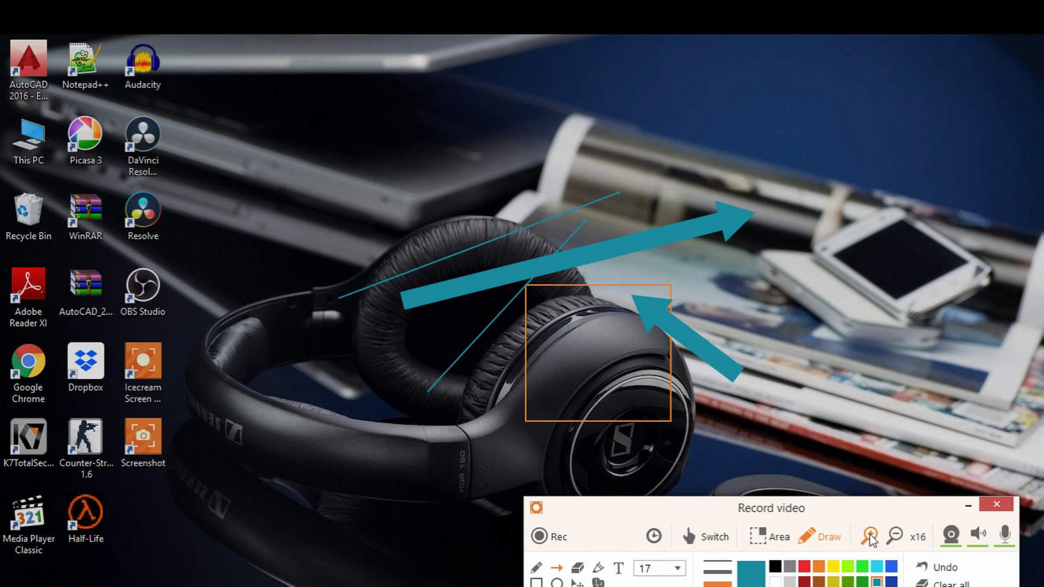
{"action": "left_click", "coordinate": [894, 537]}
{"action": "left_click", "coordinate": [895, 537]}
{"action": "left_click", "coordinate": [895, 537]}
{"action": "left_click", "coordinate": [895, 537]}
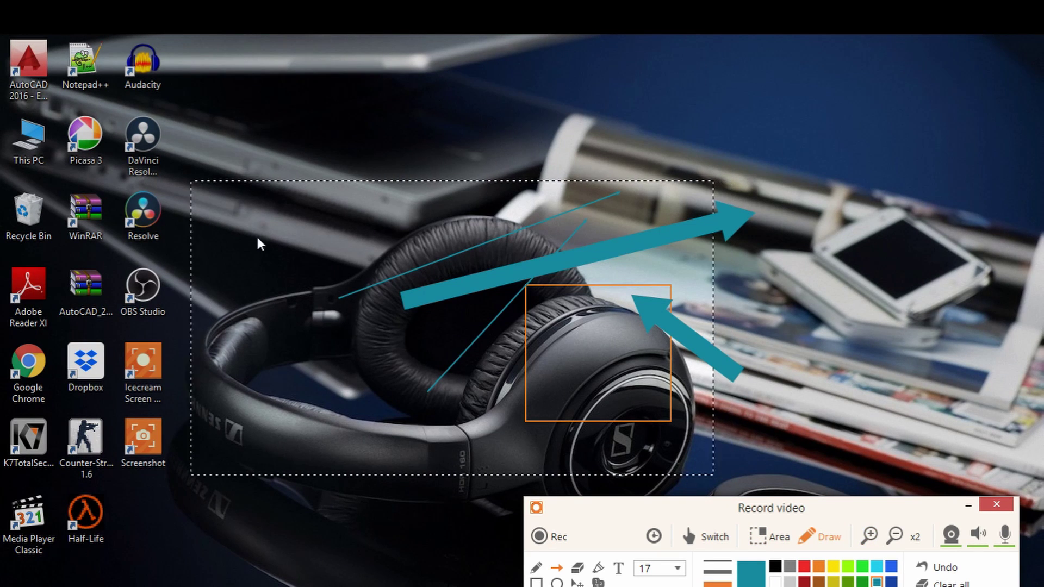
- Draw another thick teal arrow pointing down to the rear ear cup
{"action": "mouse_move", "coordinate": [326, 183]}
{"action": "left_mouse_down"}
{"action": "mouse_move", "coordinate": [343, 207]}
{"action": "mouse_move", "coordinate": [429, 259]}
{"action": "left_mouse_up"}
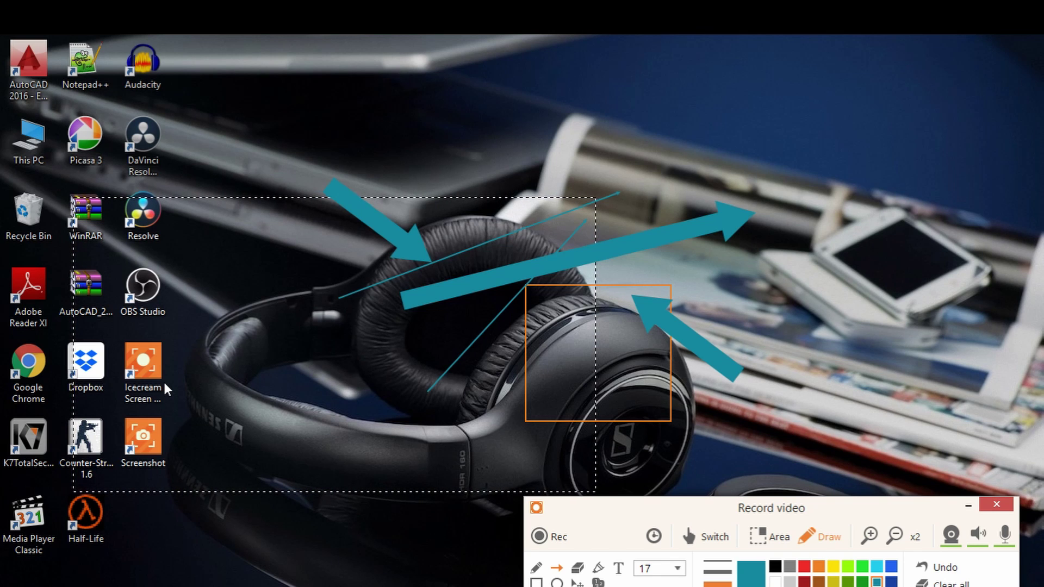
{"action": "left_click_drag", "start_coordinate": [177, 370], "coordinate": [158, 380]}
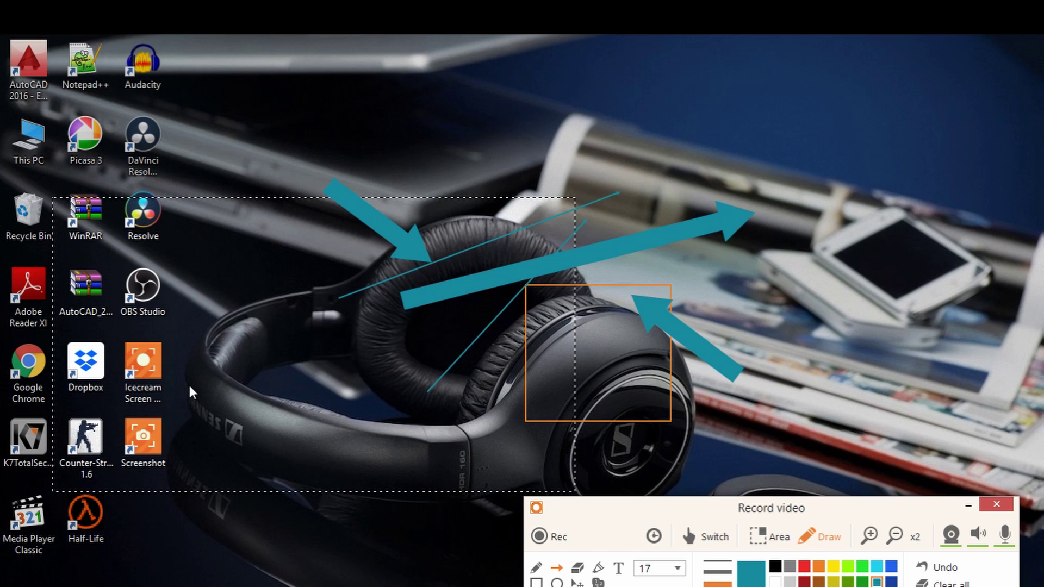
- Clear all the arrows and shapes drawn on the desktop
{"action": "left_click_drag", "start_coordinate": [189, 391], "coordinate": [649, 522]}
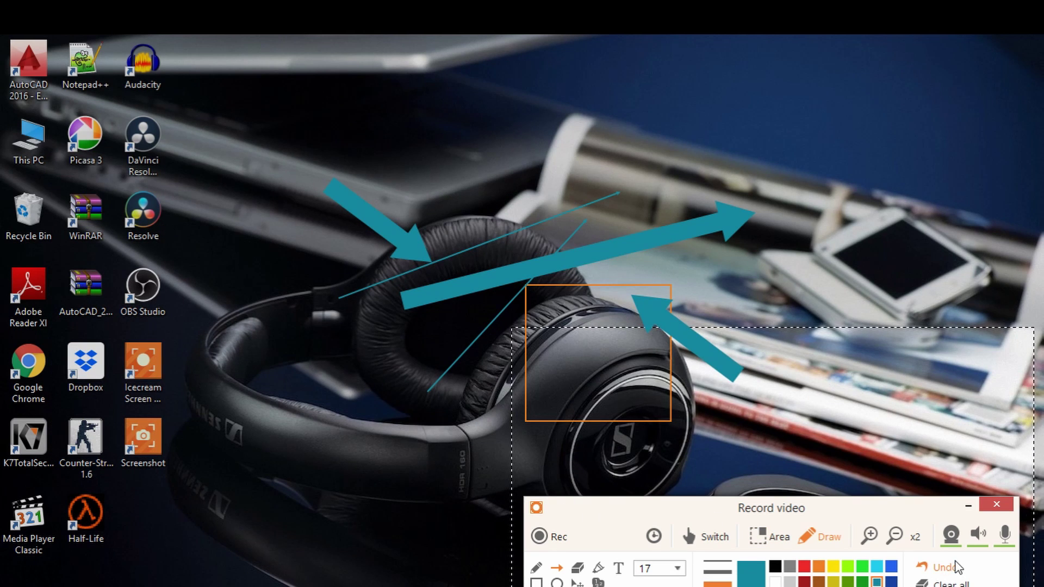
{"action": "left_click", "coordinate": [947, 584]}
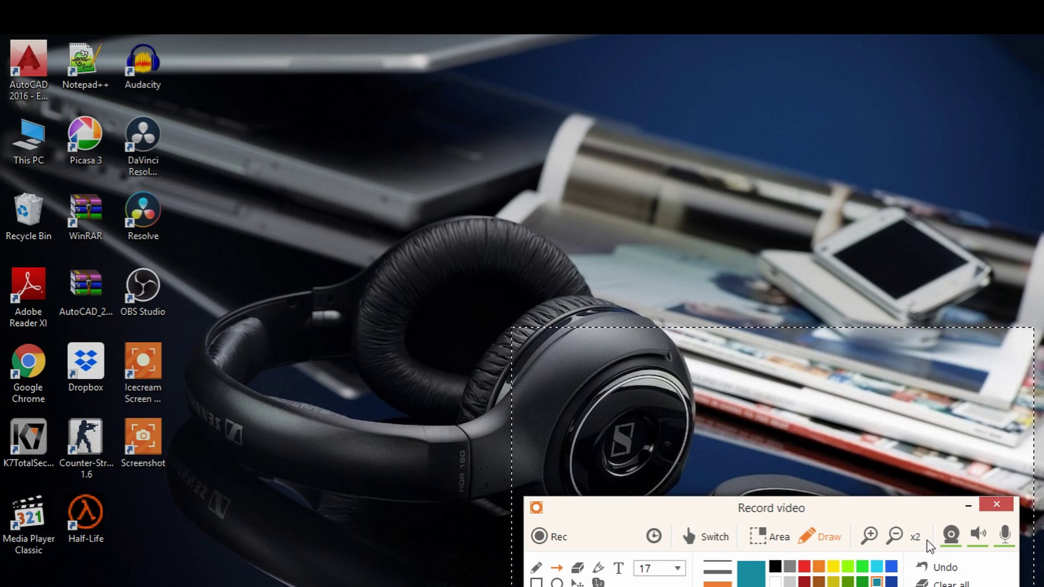
- Turn on the webcam overlay, place it in the desktop's upper-right corner, and turn it off again
{"action": "left_click", "coordinate": [951, 538]}
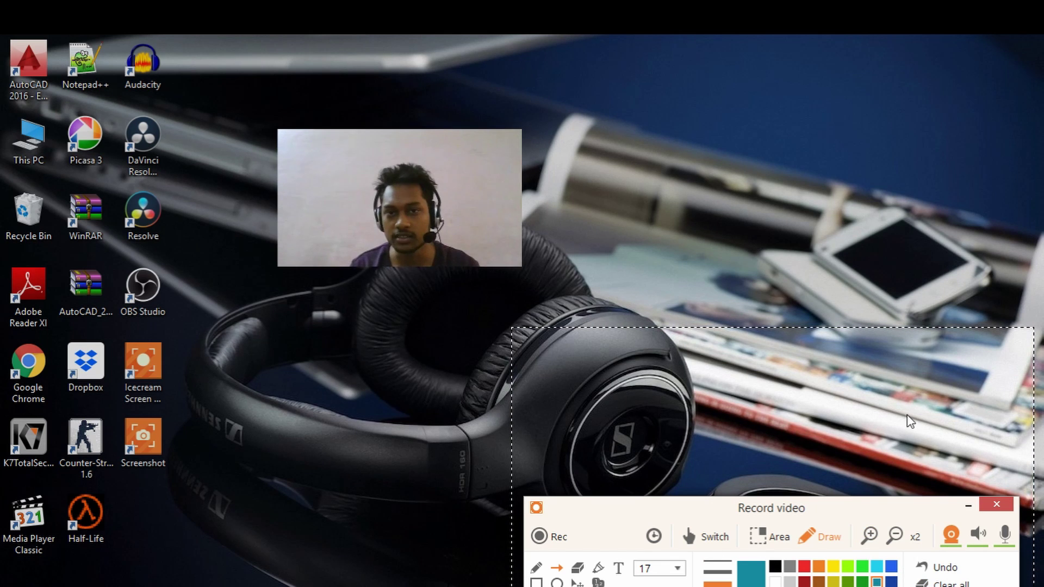
{"action": "left_click_drag", "start_coordinate": [593, 370], "coordinate": [911, 105]}
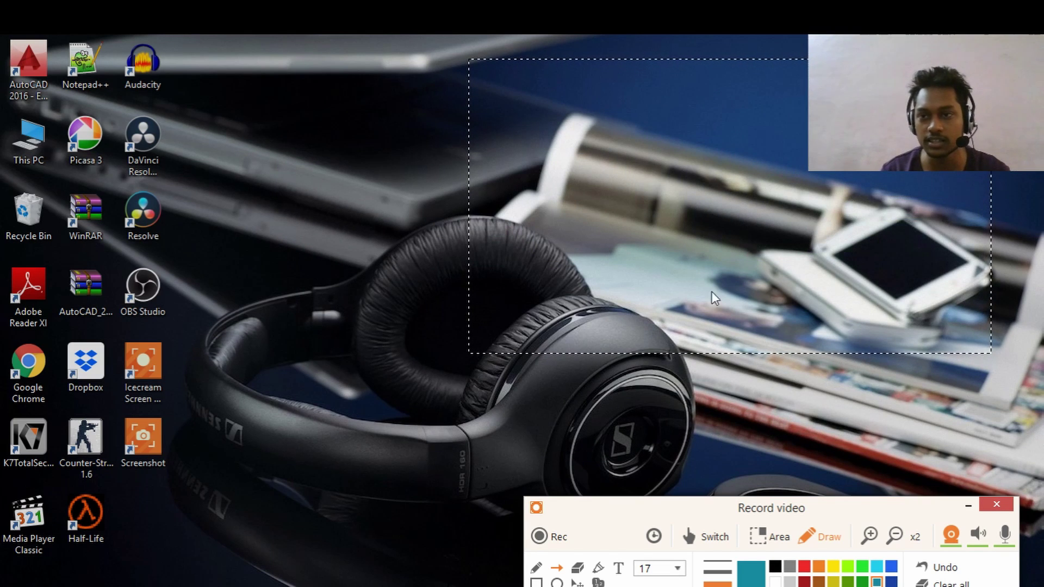
{"action": "left_click_drag", "start_coordinate": [706, 308], "coordinate": [980, 383]}
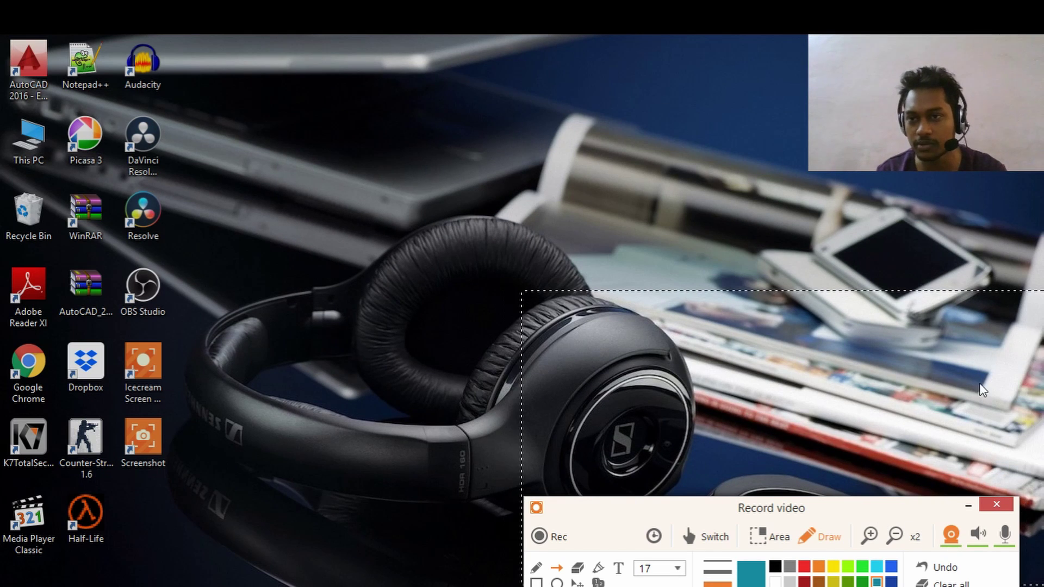
{"action": "left_click", "coordinate": [950, 537]}
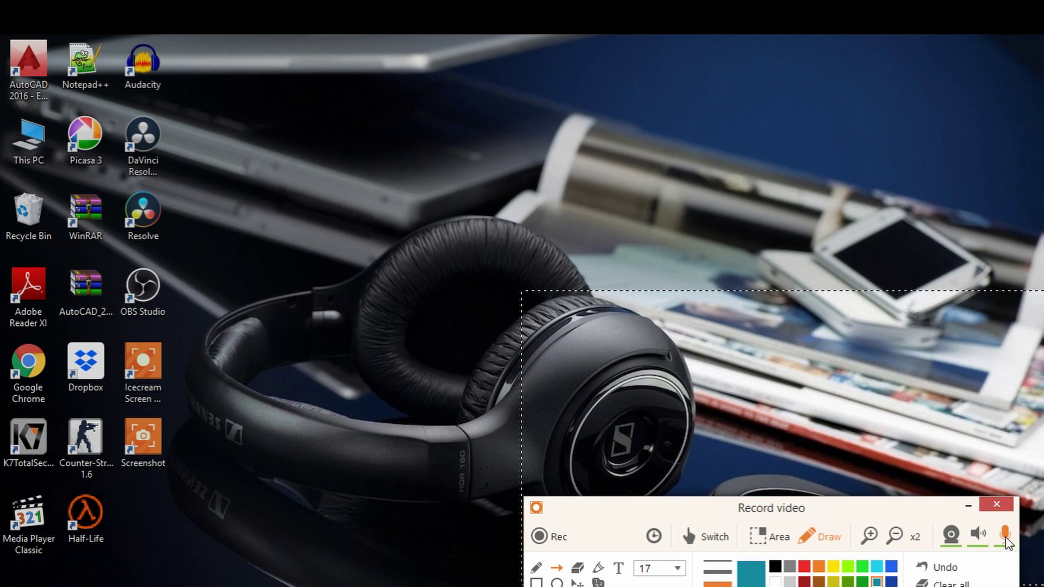
- Set the microphone volume to 94% and lower the recording zoom to x1
{"action": "left_click", "coordinate": [978, 535]}
{"action": "left_click_drag", "start_coordinate": [892, 573], "coordinate": [949, 573]}
{"action": "left_click", "coordinate": [1004, 535]}
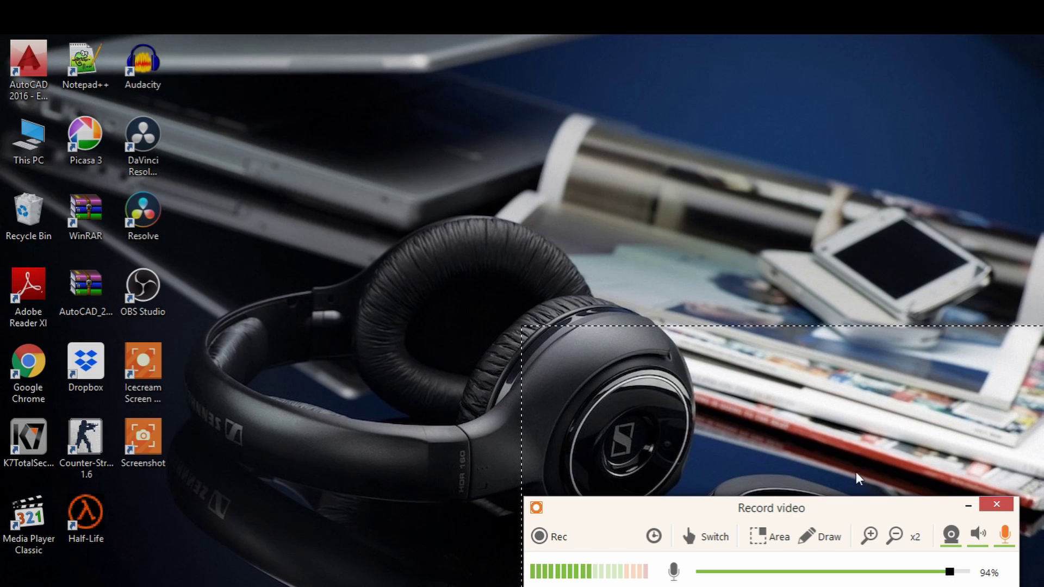
{"action": "left_click", "coordinate": [894, 536]}
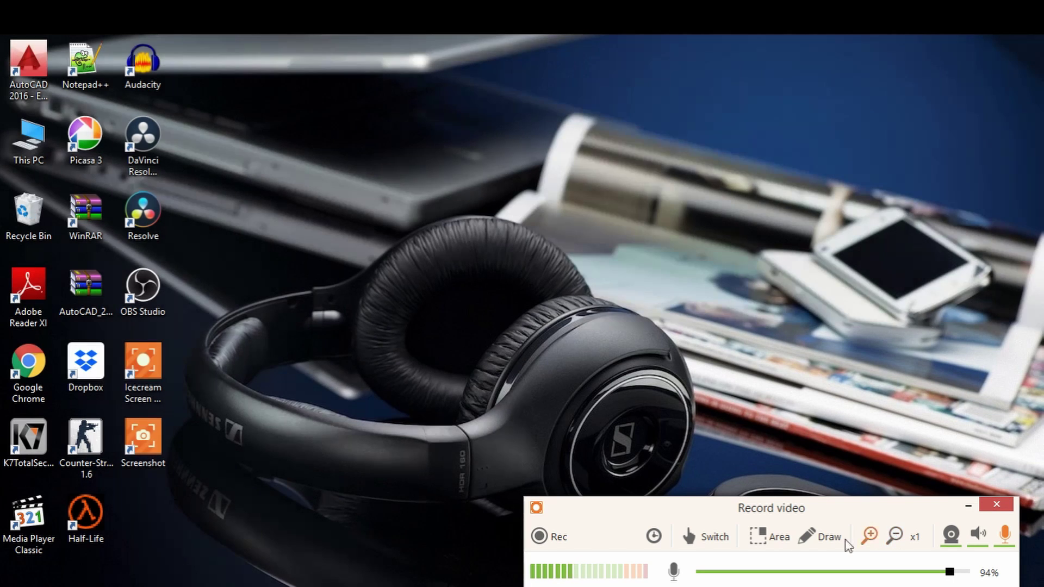
- Set the capture area to Full Screen at 1366 by 768 and start recording
{"action": "left_click", "coordinate": [775, 539]}
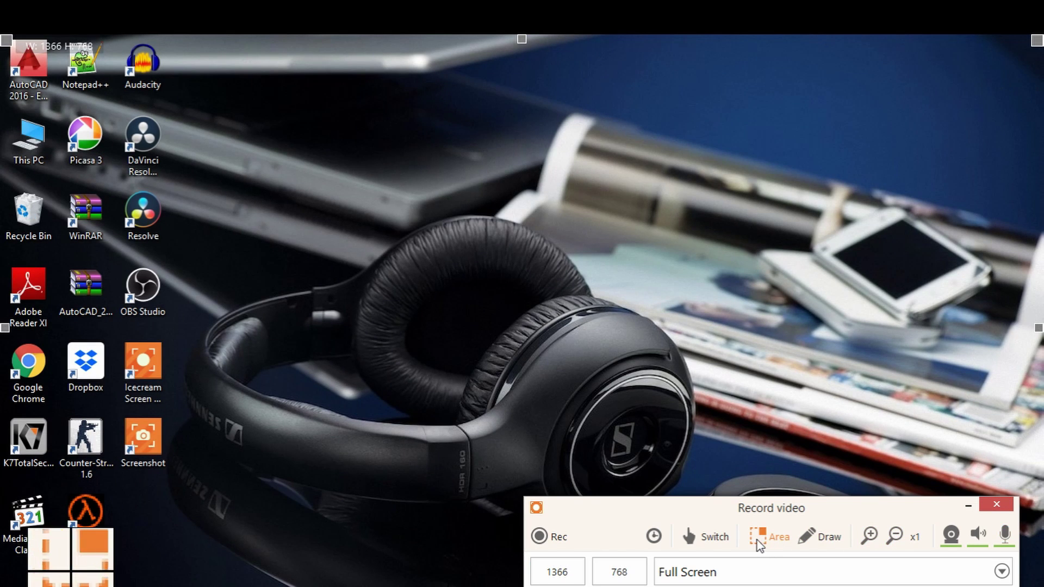
{"action": "left_click", "coordinate": [775, 540]}
{"action": "left_click", "coordinate": [768, 536]}
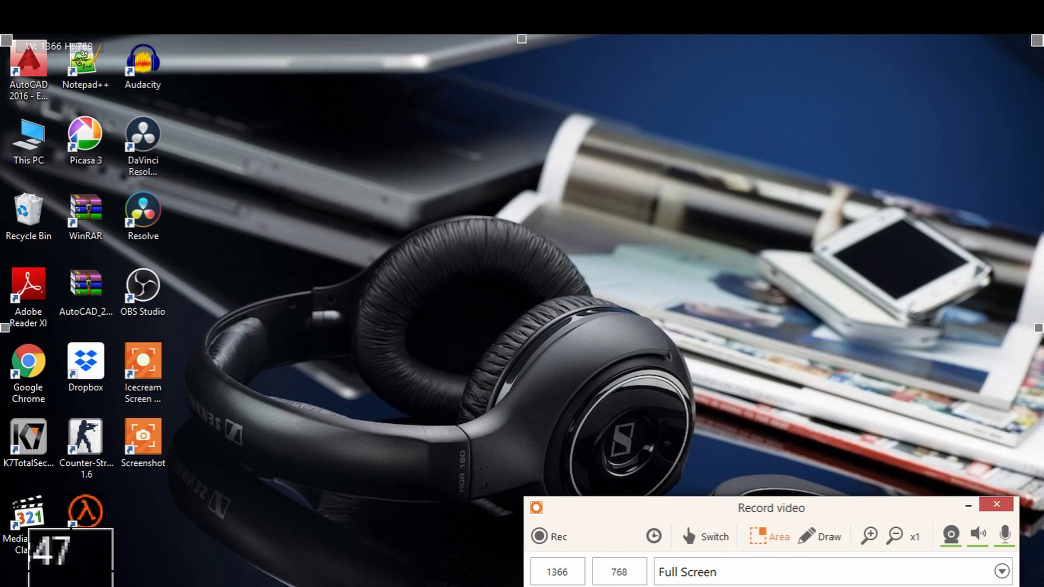
{"action": "left_click", "coordinate": [832, 571]}
{"action": "left_click", "coordinate": [805, 470]}
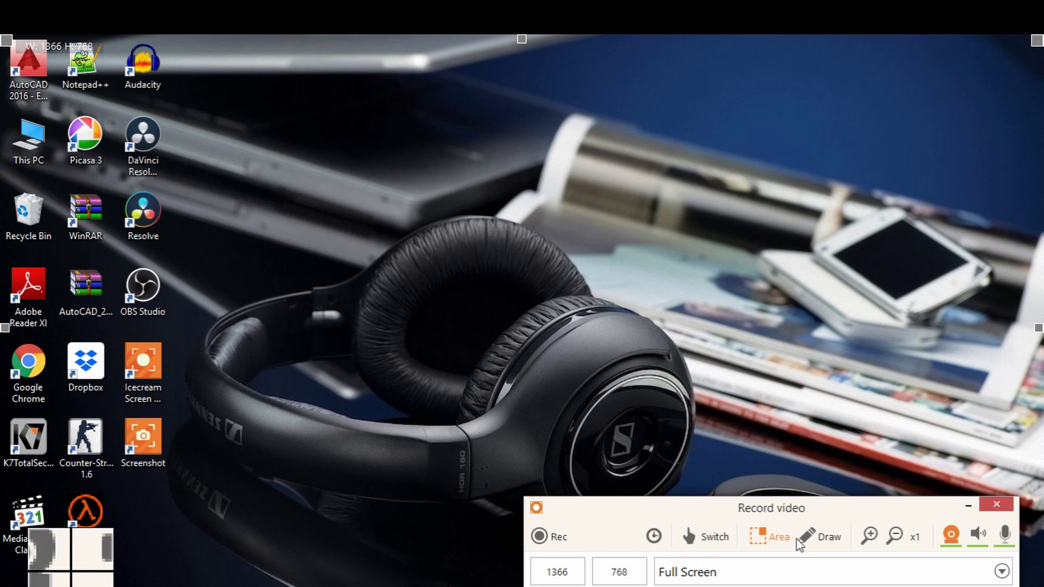
{"action": "left_click", "coordinate": [540, 536]}
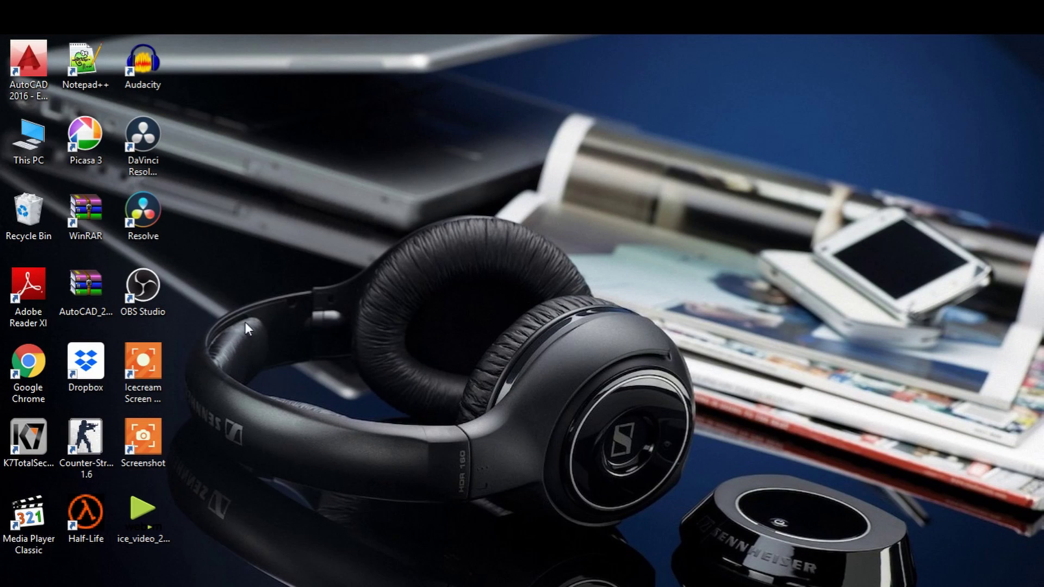
- Browse This PC in File Explorer, examining the contents of drives New Volume (F:) and New Volume (G:)
{"action": "double_click", "coordinate": [30, 142]}
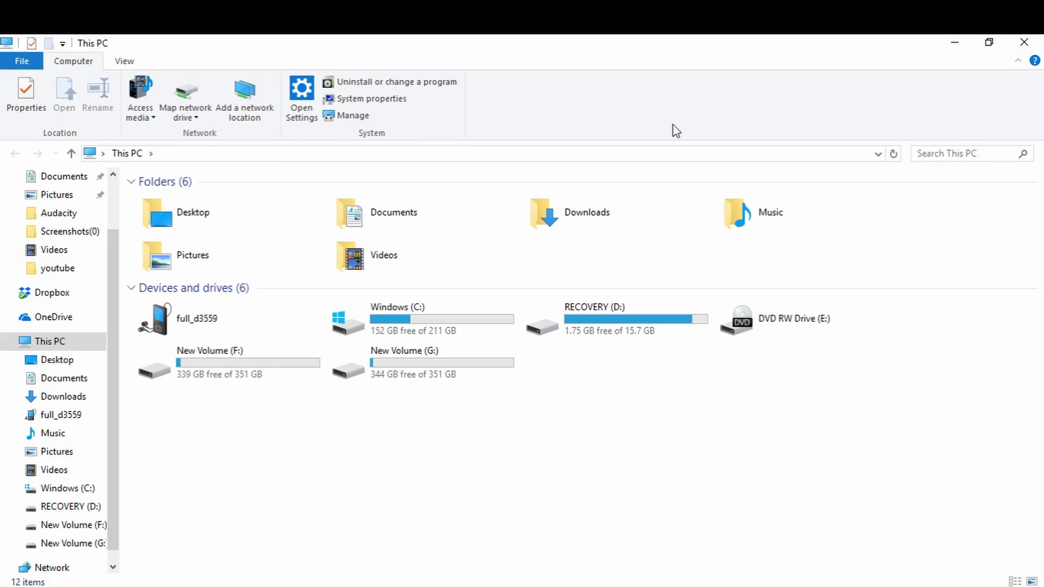
{"action": "left_click", "coordinate": [1032, 44]}
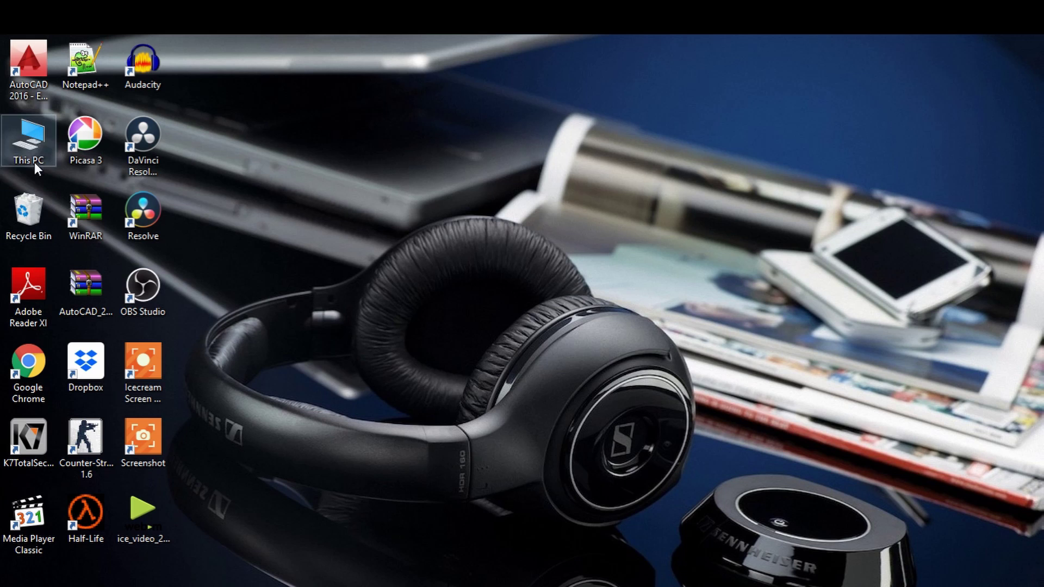
{"action": "double_click", "coordinate": [36, 145]}
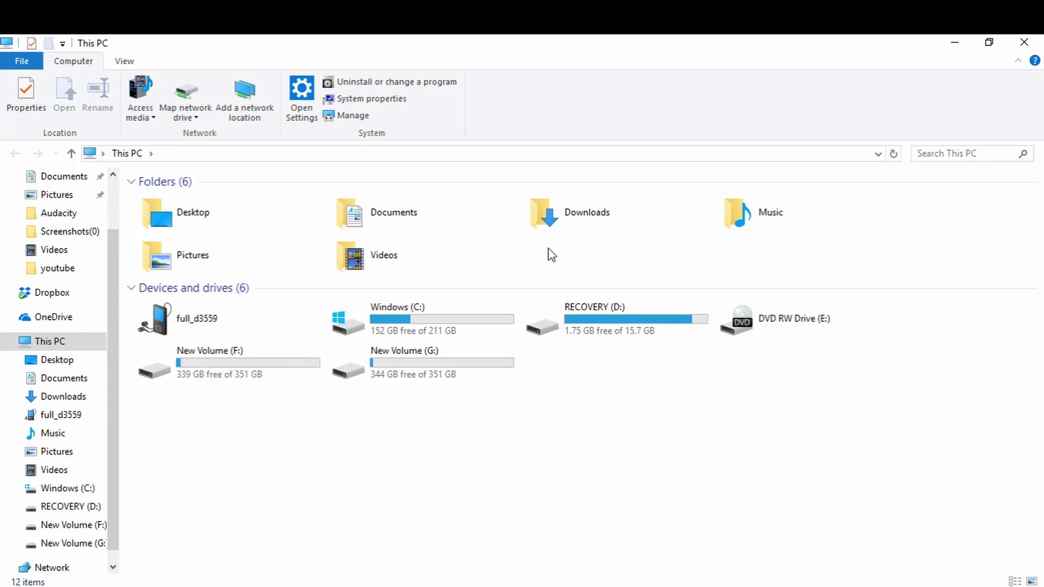
{"action": "left_click", "coordinate": [251, 373]}
{"action": "double_click", "coordinate": [251, 373]}
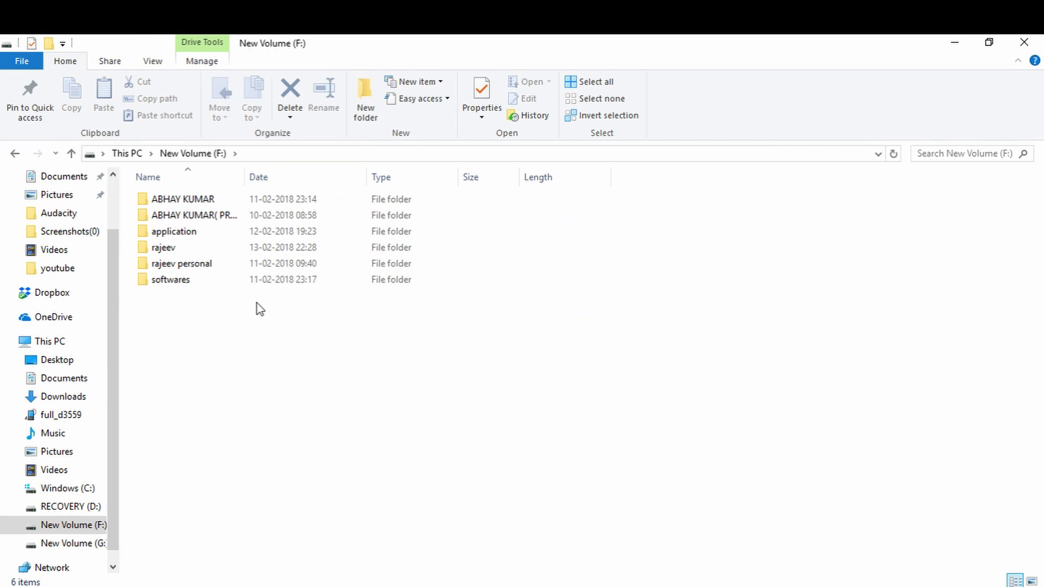
{"action": "left_click", "coordinate": [14, 152]}
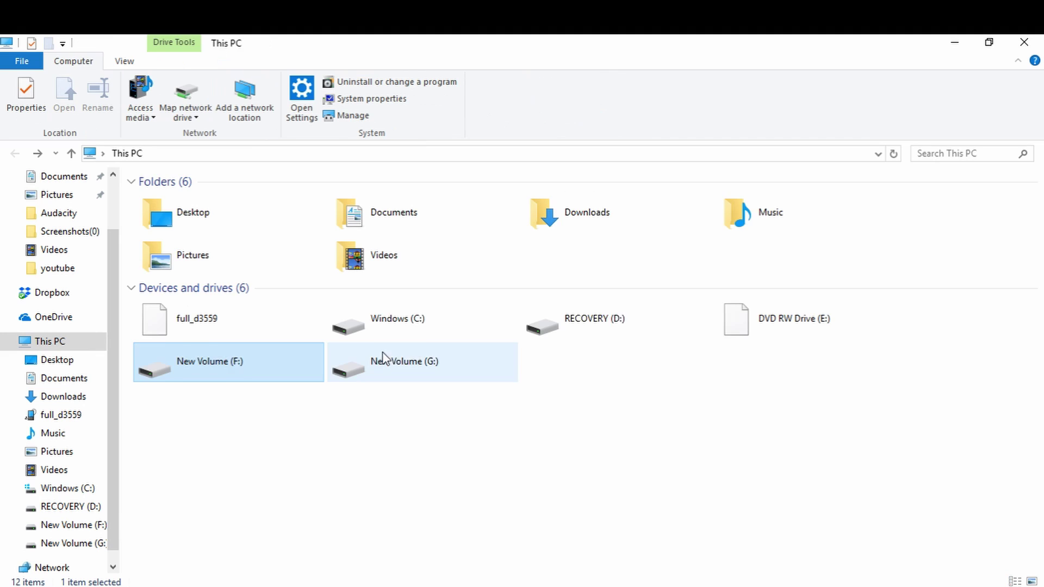
{"action": "double_click", "coordinate": [403, 360]}
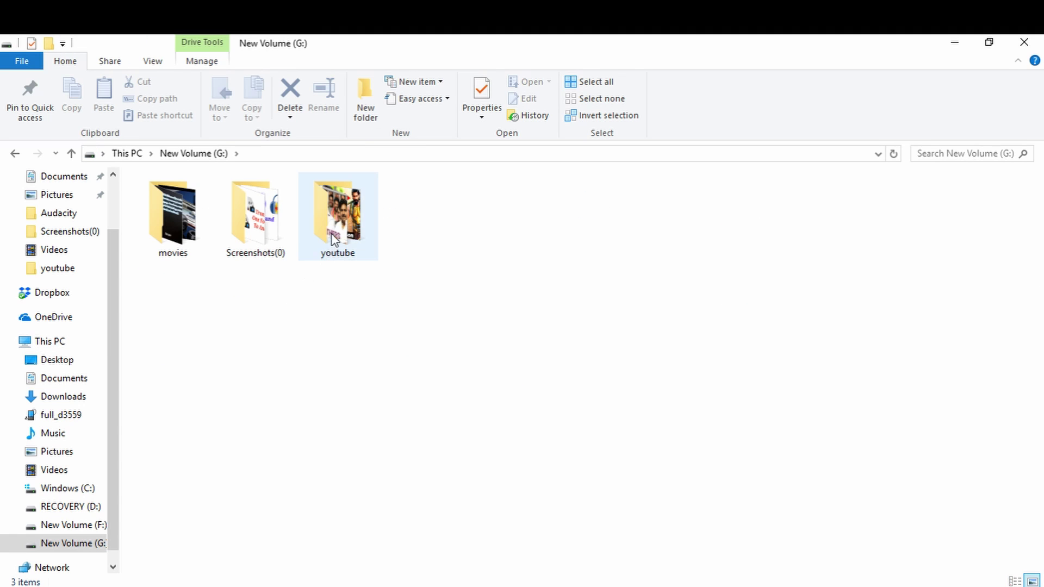
{"action": "left_click", "coordinate": [15, 153]}
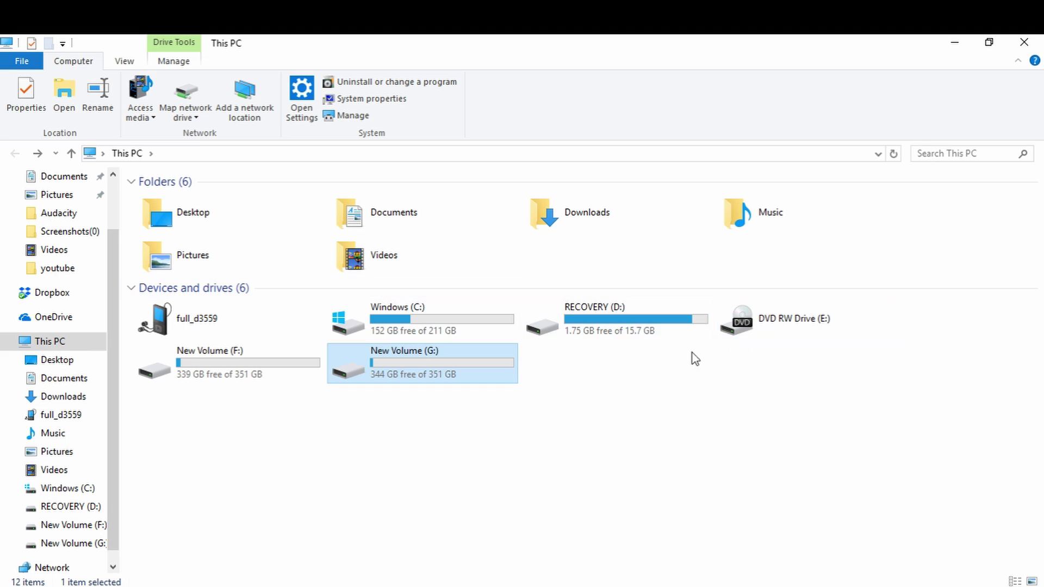
{"action": "double_click", "coordinate": [419, 256]}
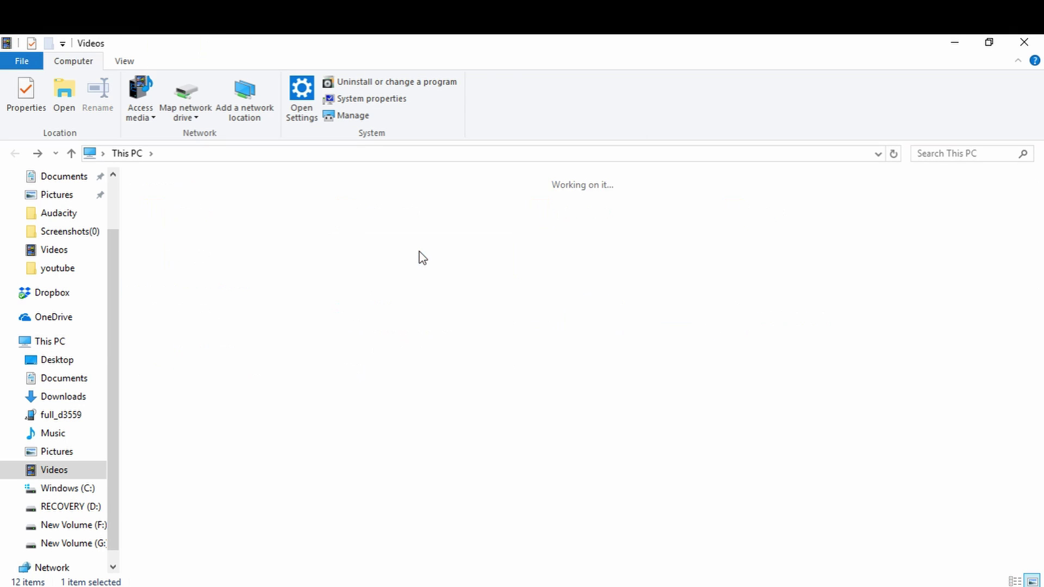
{"action": "double_click", "coordinate": [260, 251]}
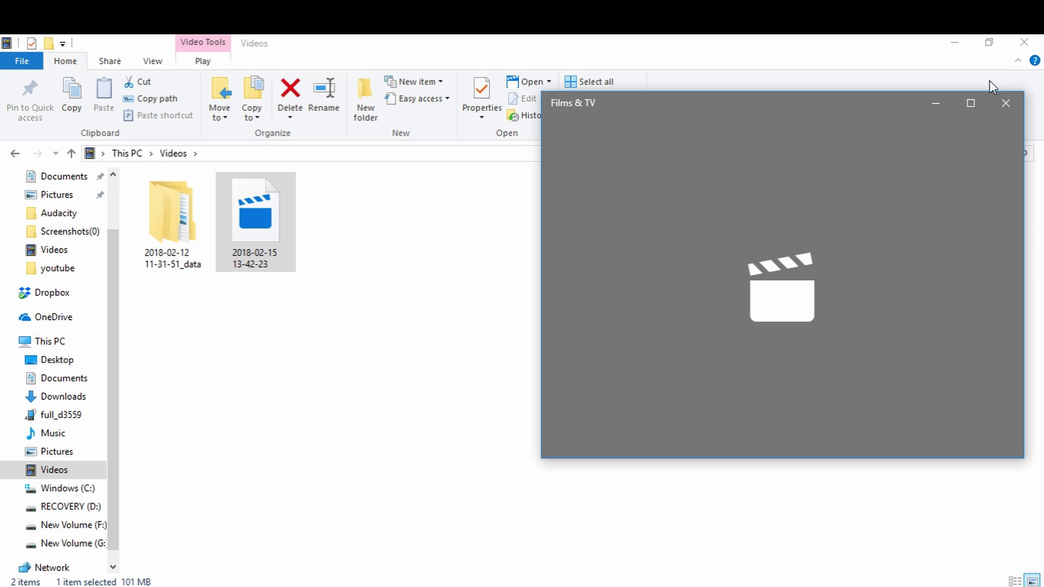
{"action": "left_click", "coordinate": [971, 103]}
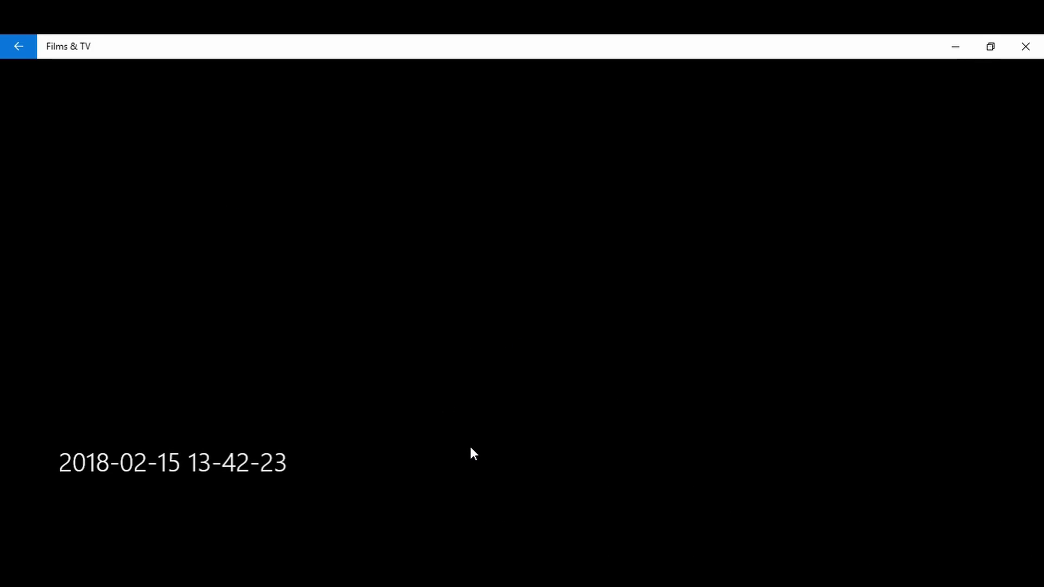
{"action": "left_click", "coordinate": [990, 47]}
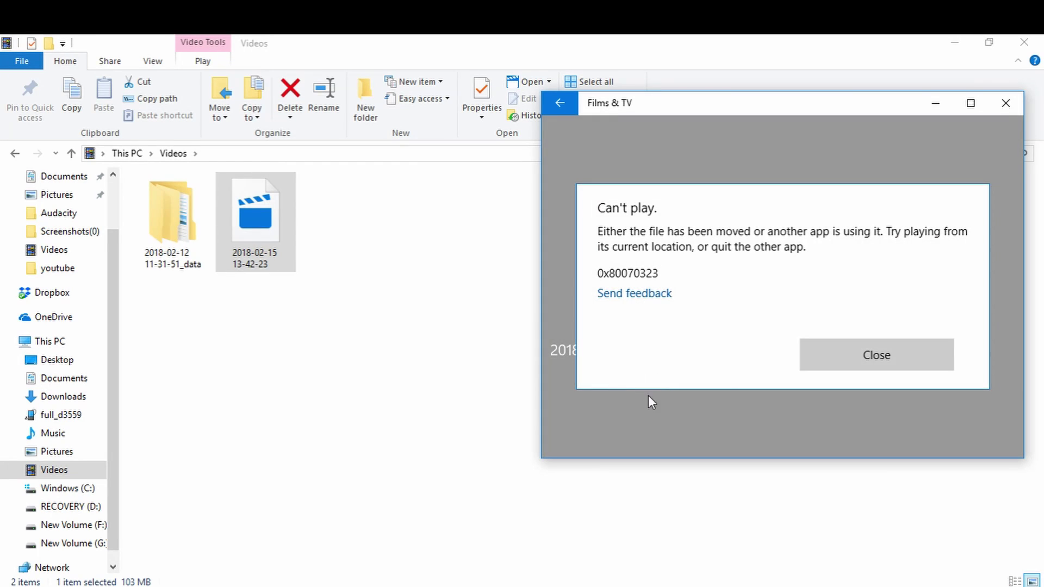
{"action": "left_click", "coordinate": [811, 353]}
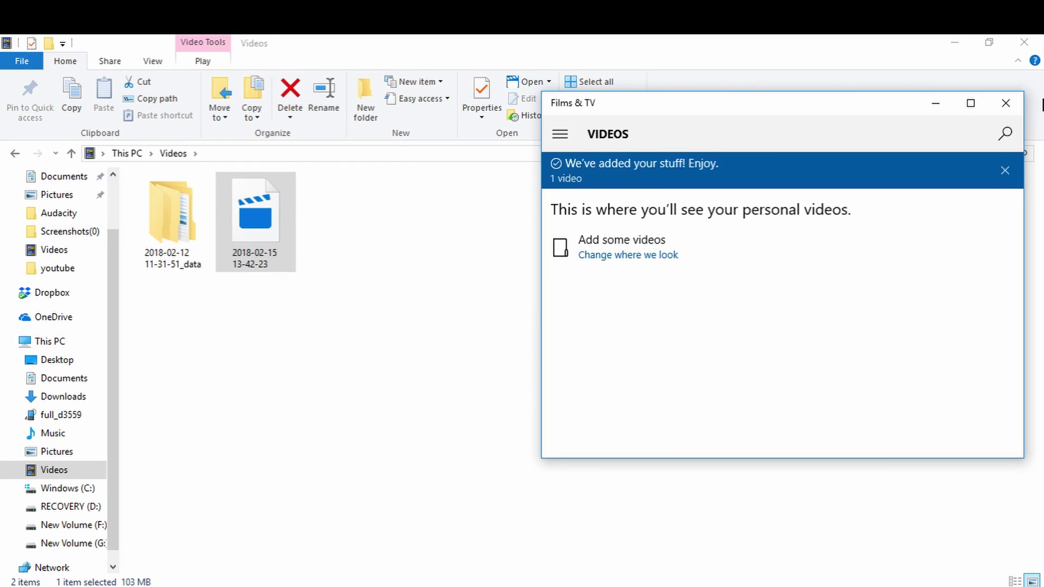
{"action": "left_click", "coordinate": [1005, 103]}
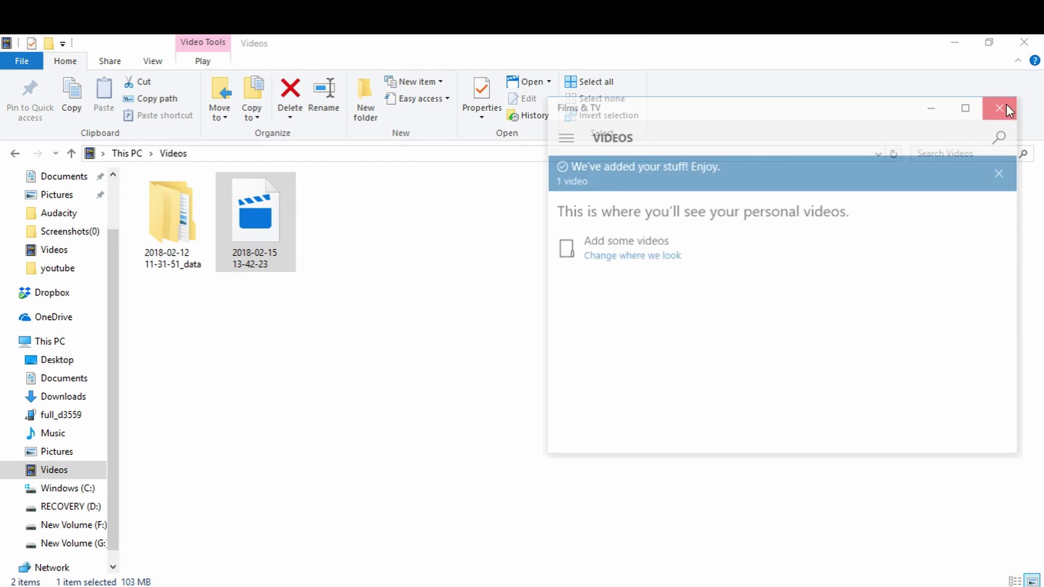
- Open the youtube folder on New Volume (G:) and play the video Untitled 3
{"action": "left_click", "coordinate": [18, 155]}
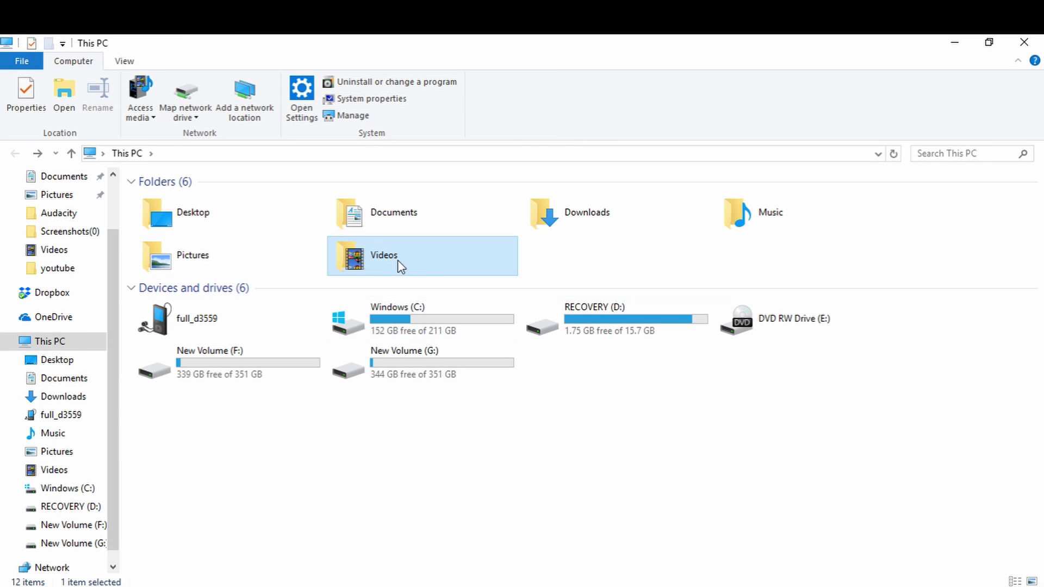
{"action": "double_click", "coordinate": [416, 366]}
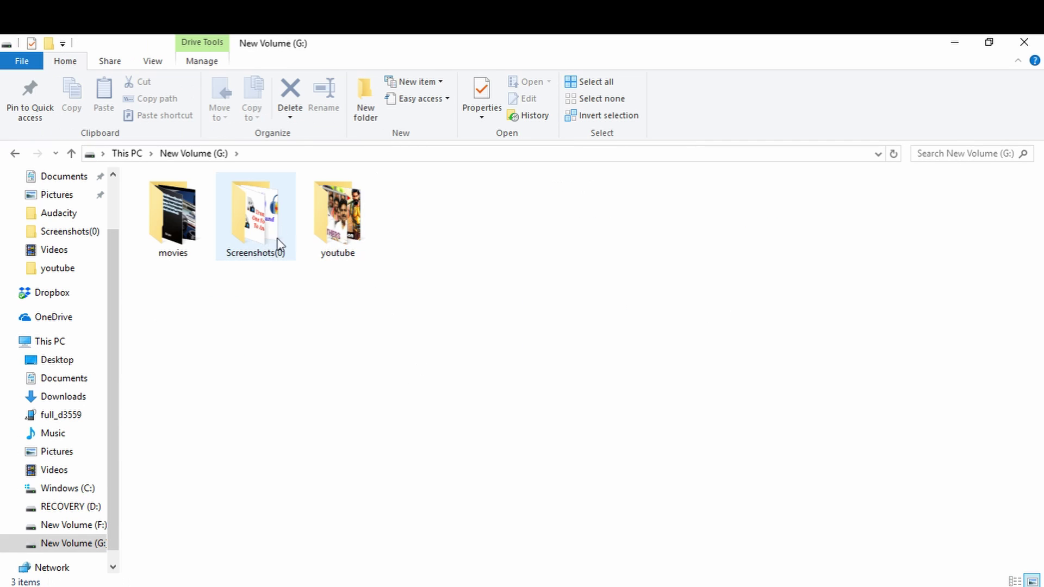
{"action": "double_click", "coordinate": [329, 231]}
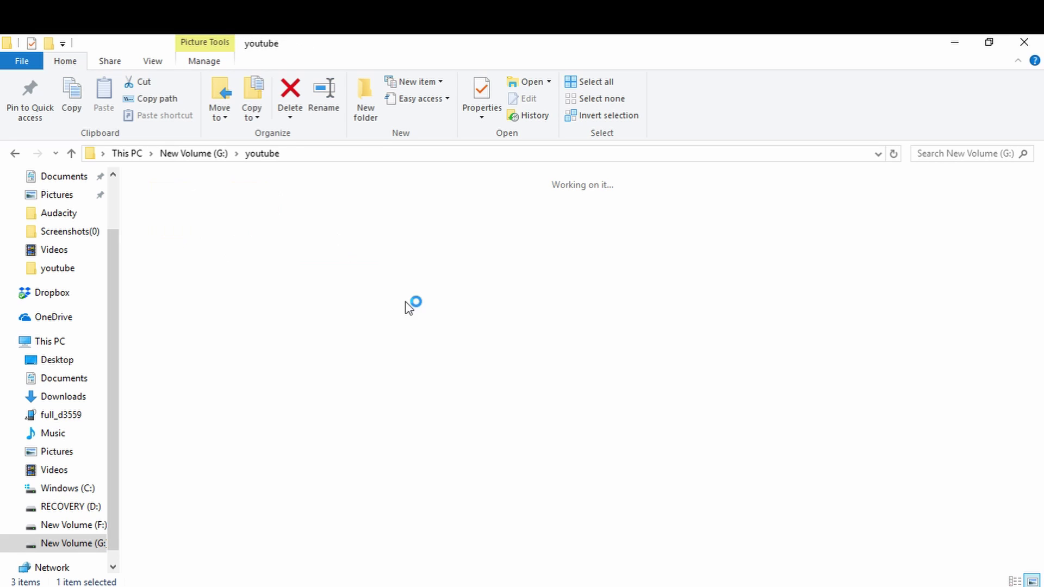
{"action": "scroll", "coordinate": [383, 299], "scroll_direction": "down", "scroll_amount": 3}
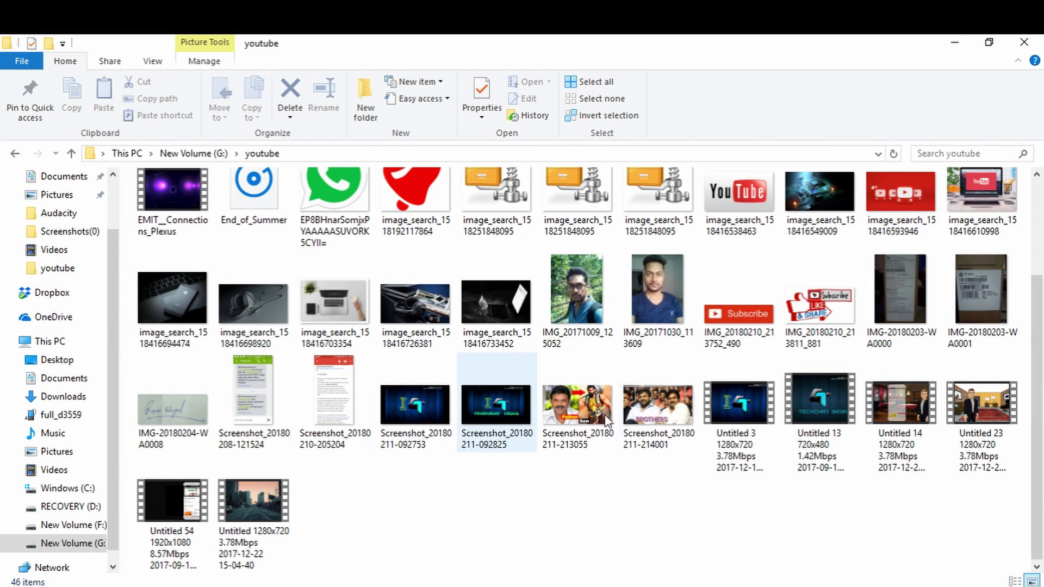
{"action": "left_click", "coordinate": [743, 421]}
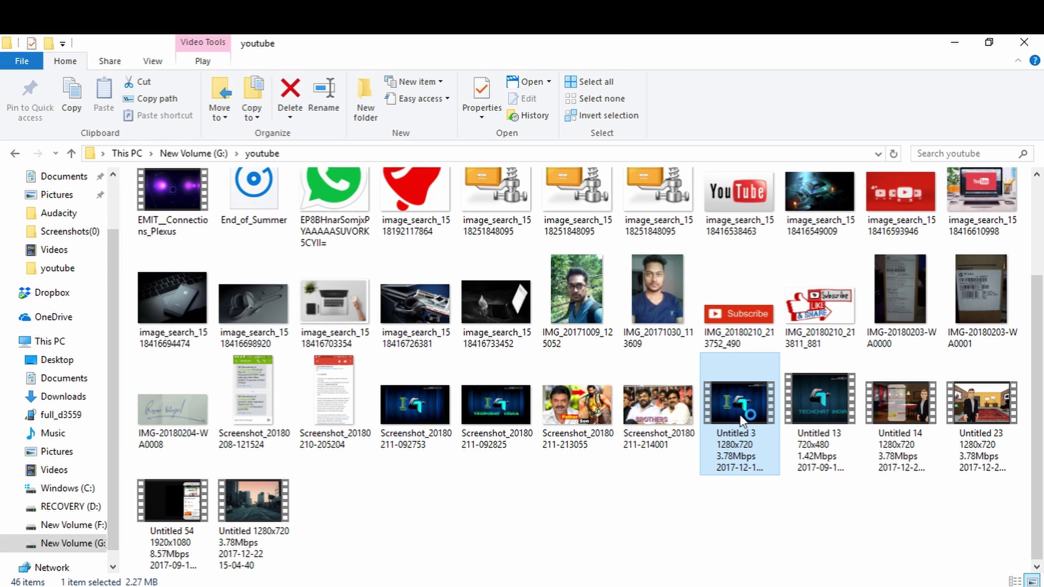
{"action": "double_click", "coordinate": [743, 421]}
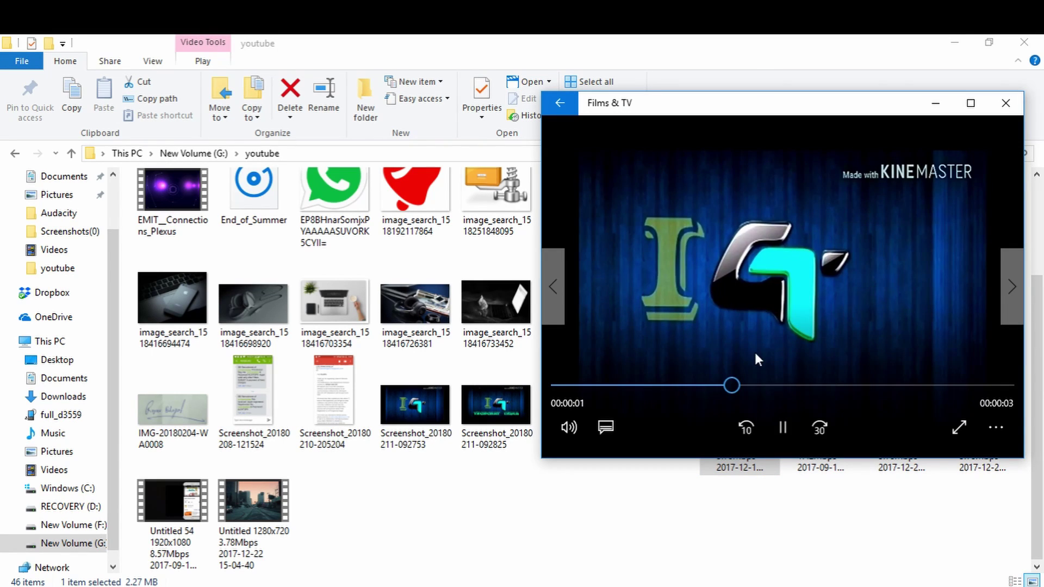
- Adjust the video's playback volume, then close the player and minimize the youtube folder window
{"action": "left_click", "coordinate": [569, 427]}
{"action": "left_click", "coordinate": [683, 377]}
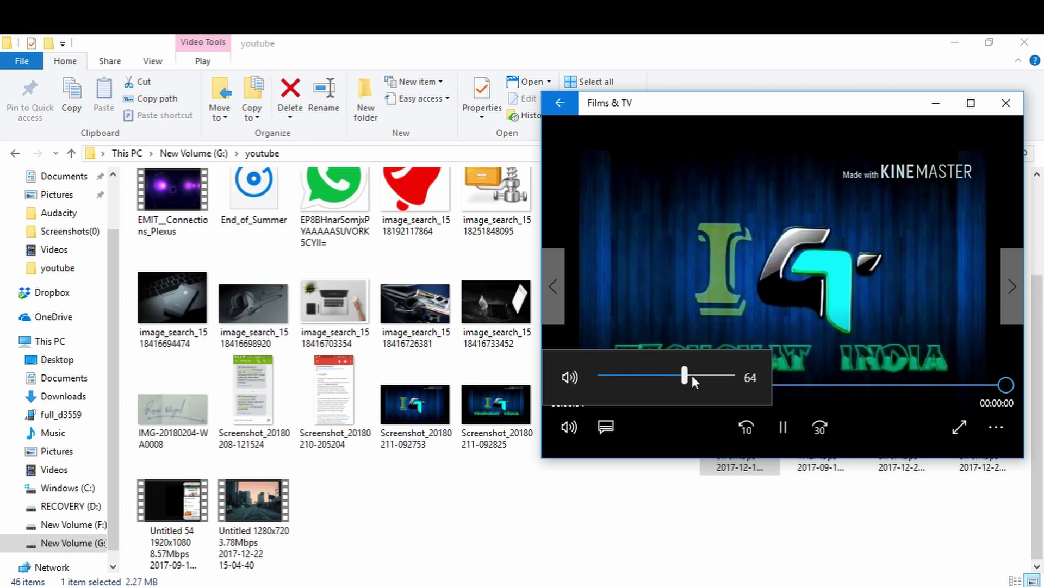
{"action": "left_click", "coordinate": [692, 377]}
{"action": "left_click", "coordinate": [1005, 102]}
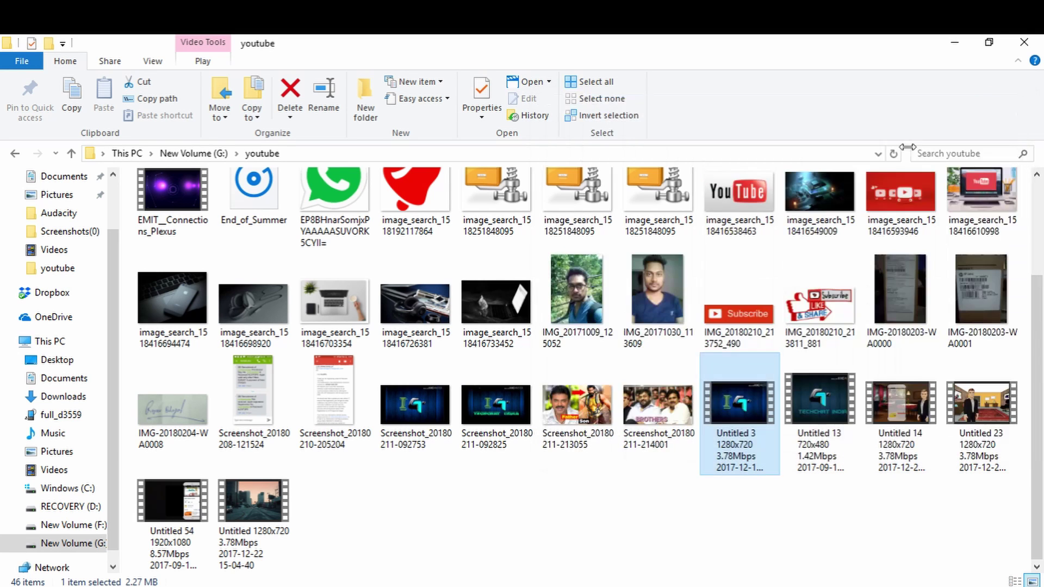
{"action": "left_click", "coordinate": [955, 43]}
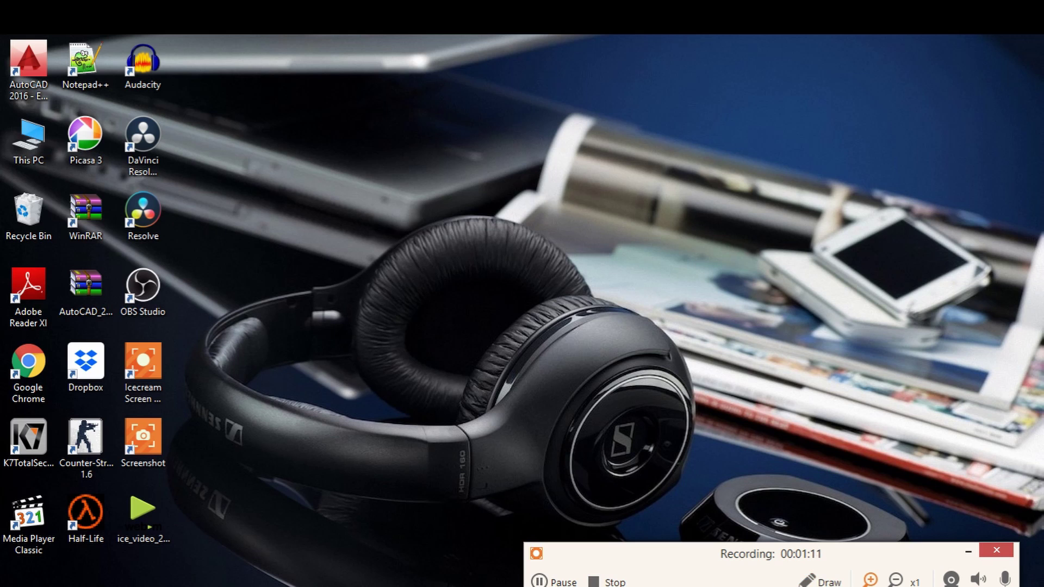
- Draw a thick teal circle over the Screenshot shortcut and thin teal circles around the OBS Studio and Resolve shortcuts, choosing size 13
{"action": "left_click", "coordinate": [809, 581]}
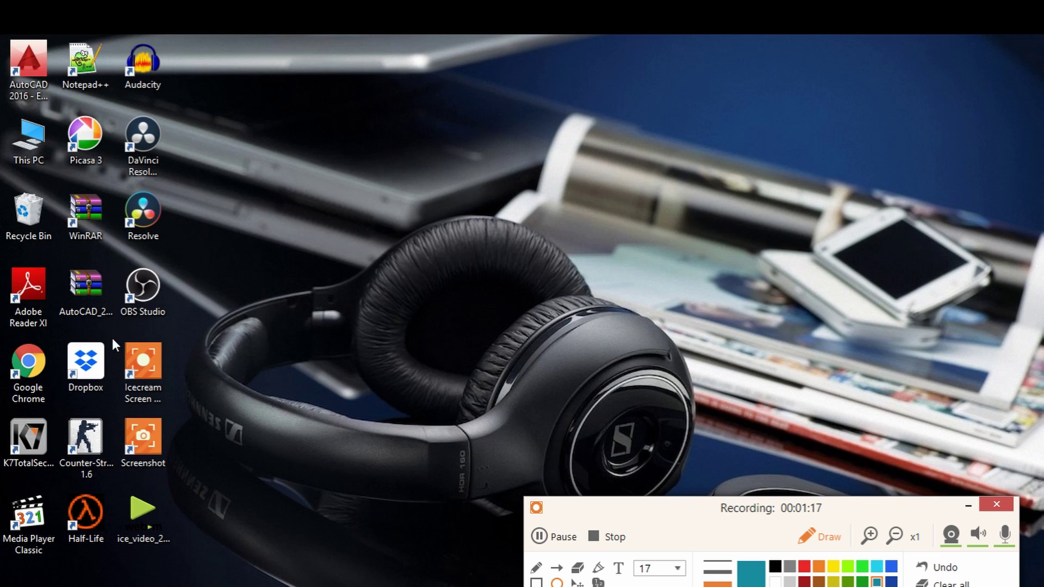
{"action": "left_click_drag", "start_coordinate": [111, 335], "coordinate": [269, 482]}
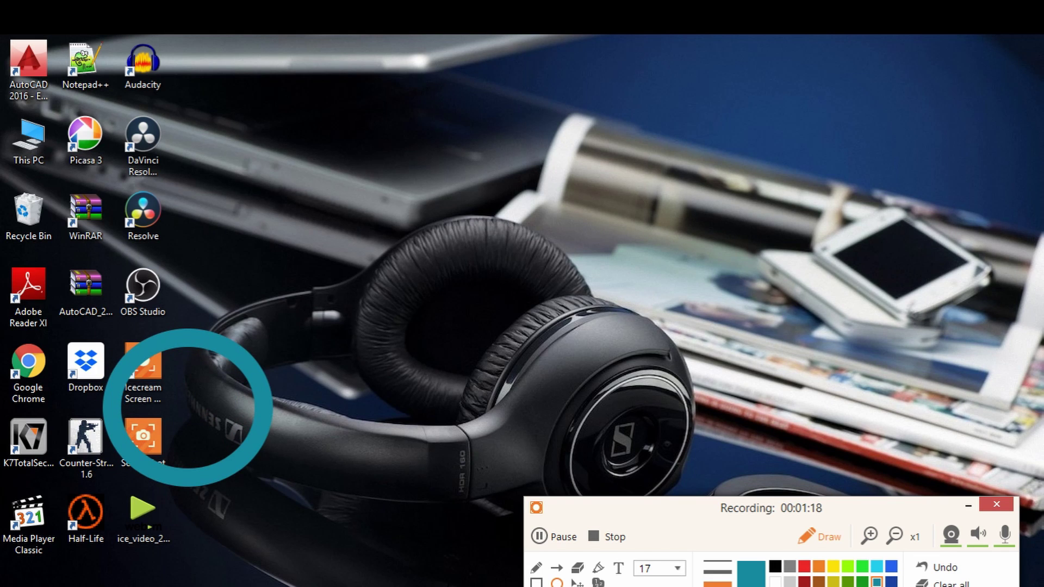
{"action": "left_click", "coordinate": [722, 564]}
{"action": "left_click", "coordinate": [677, 568]}
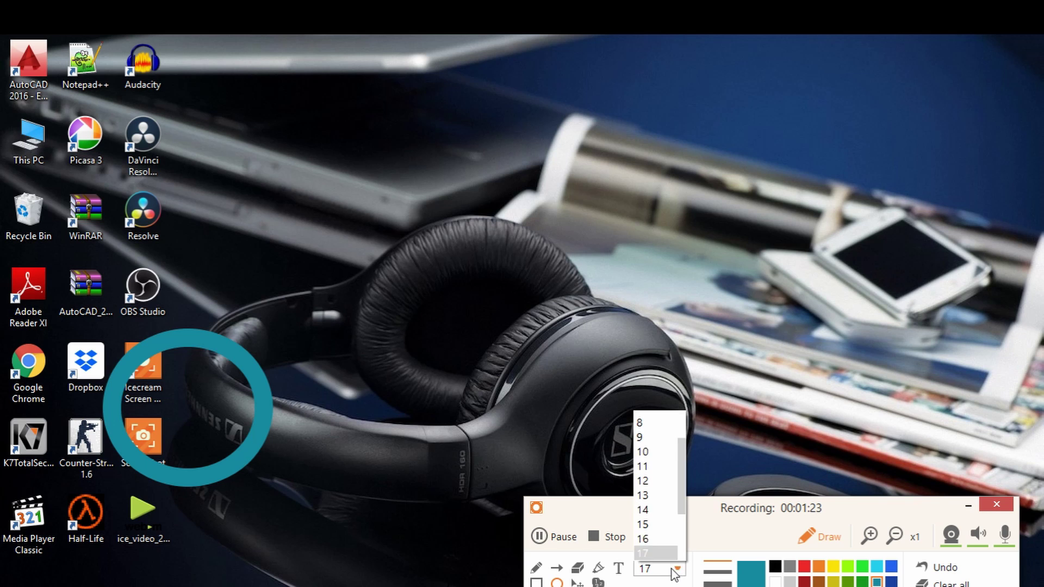
{"action": "left_click", "coordinate": [644, 481]}
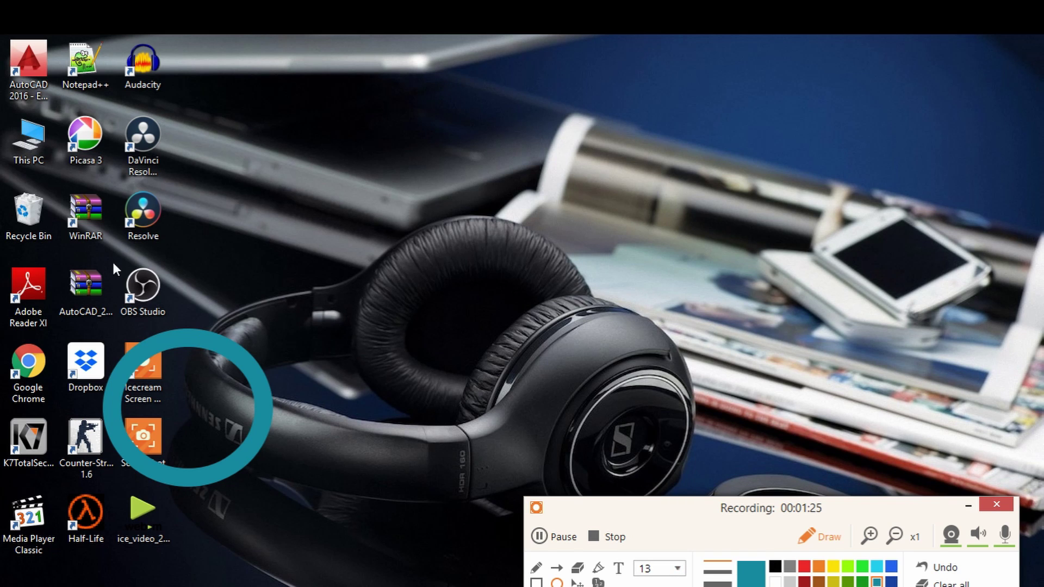
{"action": "left_click_drag", "start_coordinate": [112, 260], "coordinate": [197, 342]}
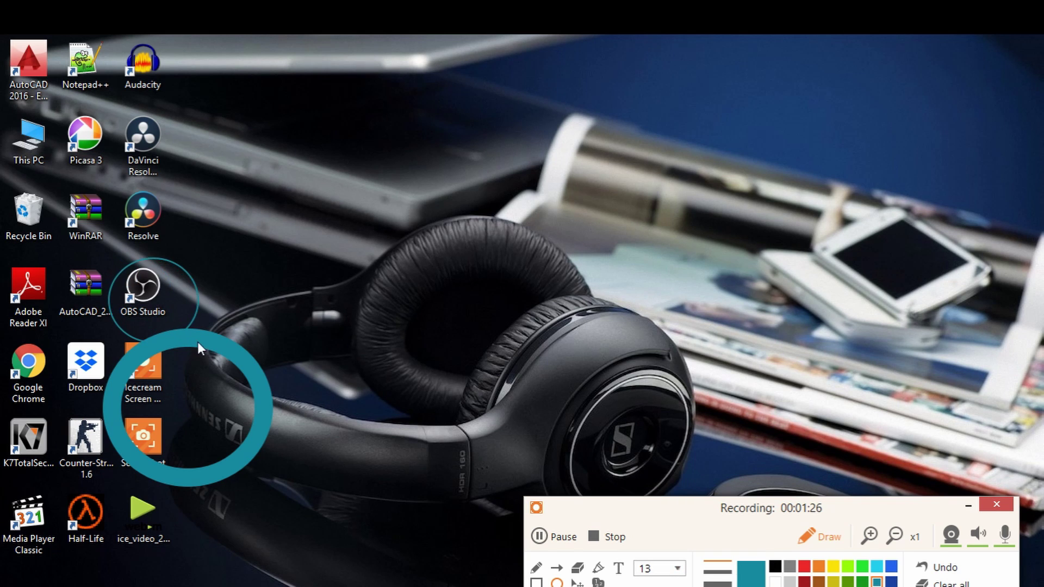
{"action": "left_click", "coordinate": [723, 572]}
{"action": "left_click_drag", "start_coordinate": [122, 195], "coordinate": [206, 262]}
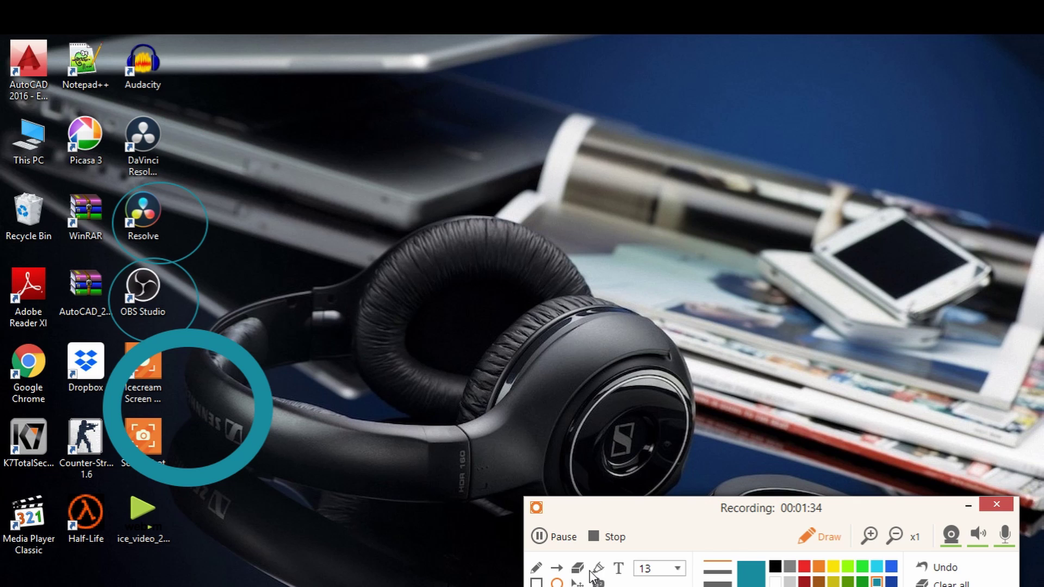
- Draw a thin arrow from DaVinci Resolve to the headphones and three thick arrows between Audacity and the headphones and across the headband
{"action": "left_click", "coordinate": [557, 567]}
{"action": "left_click_drag", "start_coordinate": [265, 192], "coordinate": [385, 249]}
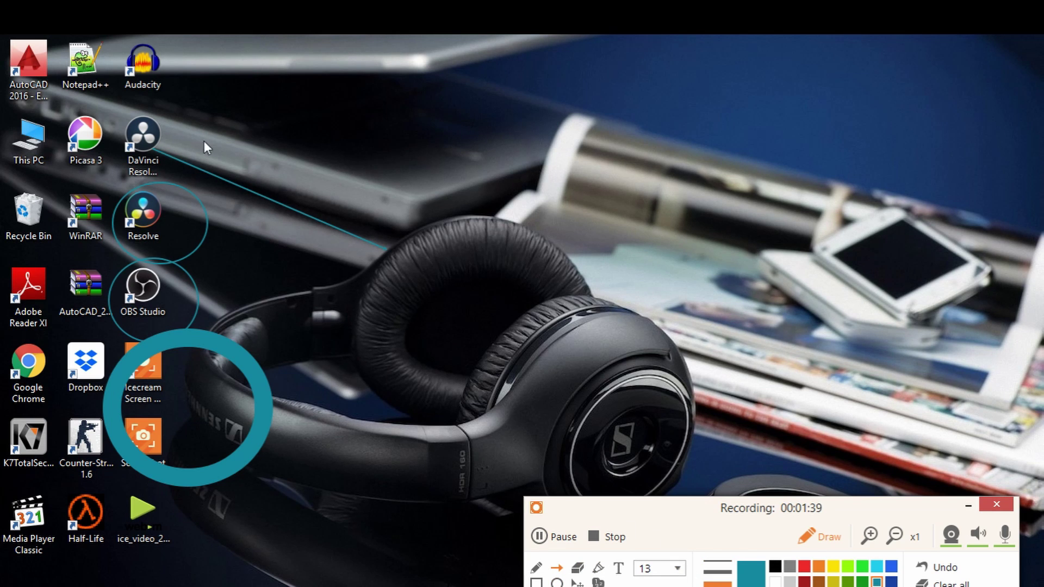
{"action": "left_click_drag", "start_coordinate": [164, 109], "coordinate": [384, 238]}
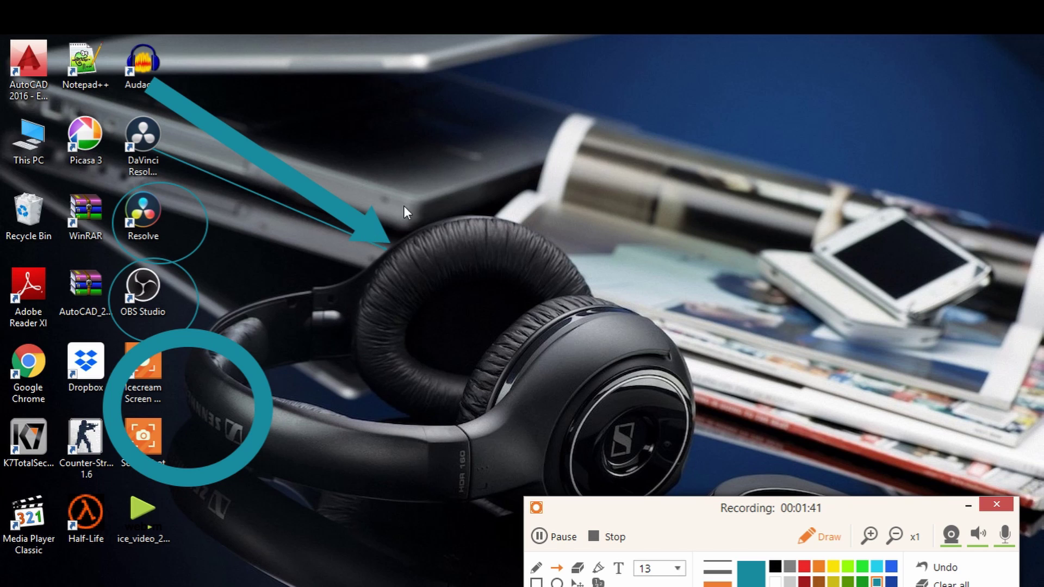
{"action": "mouse_move", "coordinate": [441, 196]}
{"action": "left_mouse_down"}
{"action": "mouse_move", "coordinate": [178, 50]}
{"action": "mouse_move", "coordinate": [132, 38]}
{"action": "mouse_move", "coordinate": [174, 75]}
{"action": "left_mouse_up"}
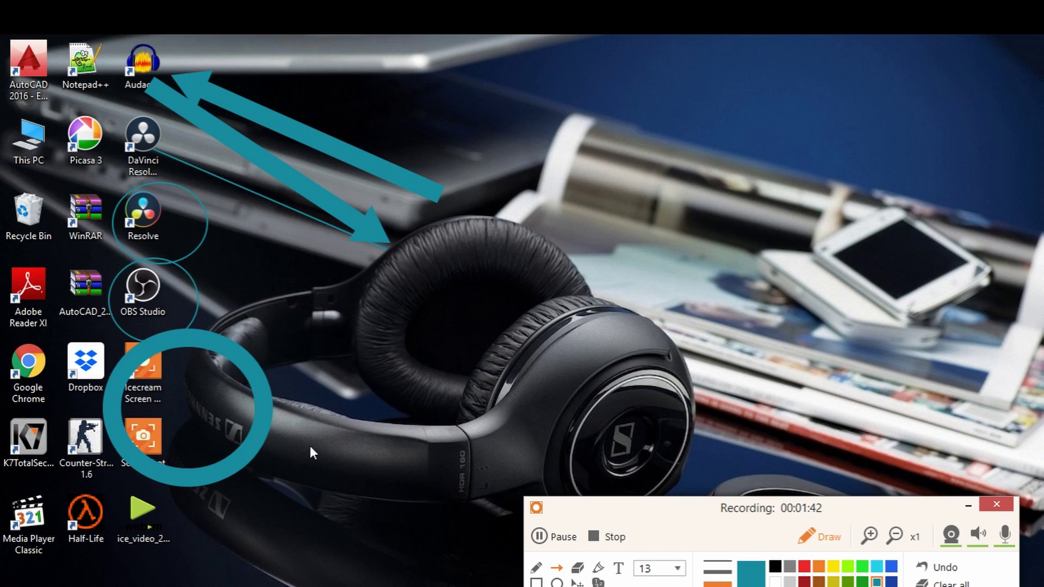
{"action": "left_click_drag", "start_coordinate": [309, 450], "coordinate": [592, 351]}
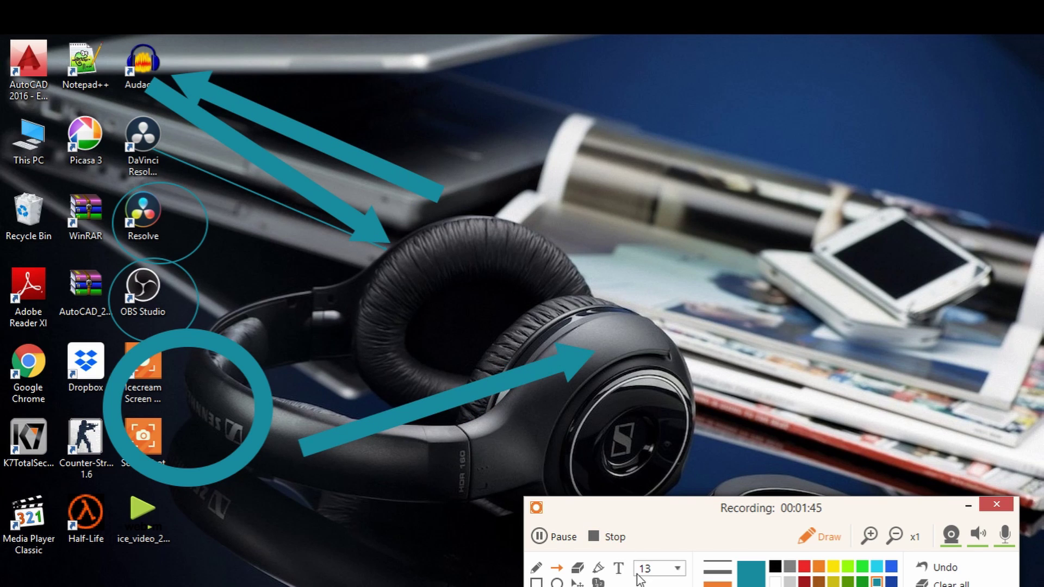
- Write a line of random sample text beside the OBS Studio shortcut and erase it
{"action": "left_click", "coordinate": [619, 569]}
{"action": "type", "text": "hkhkj n"}
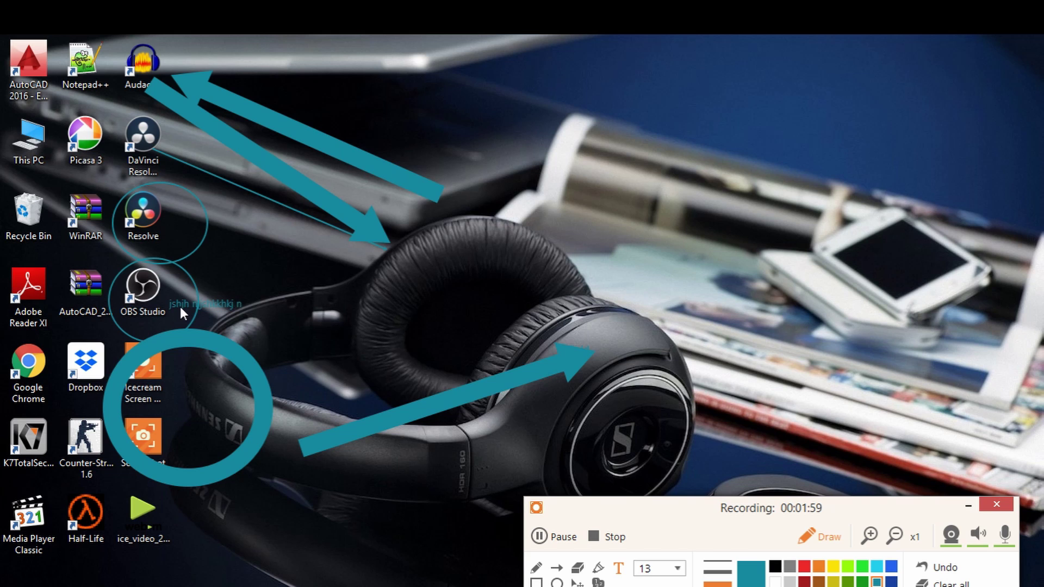
{"action": "type", "text": "hkhhjsjjdjkj kjkjj"}
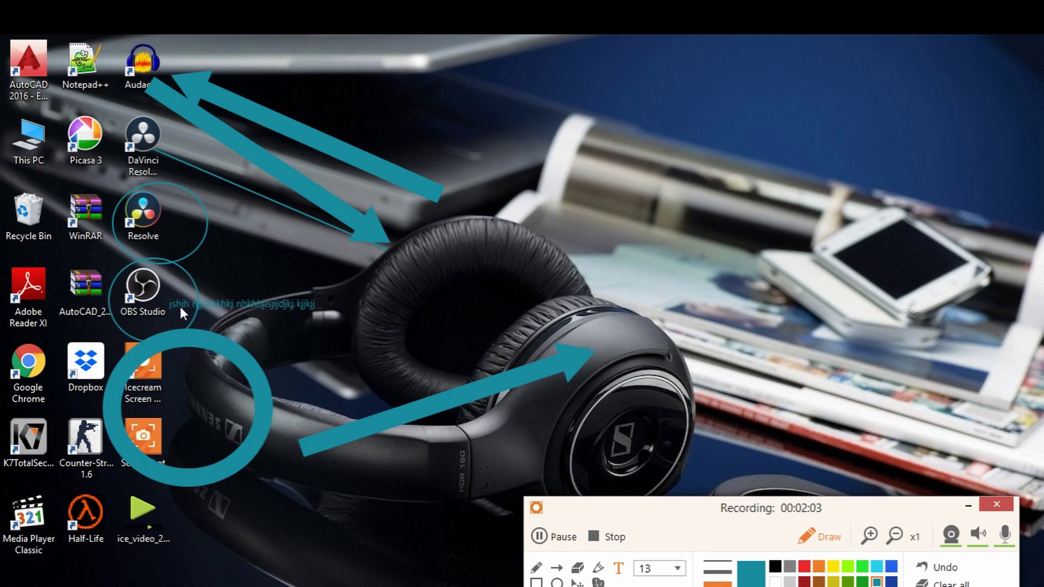
{"action": "left_click", "coordinate": [577, 568]}
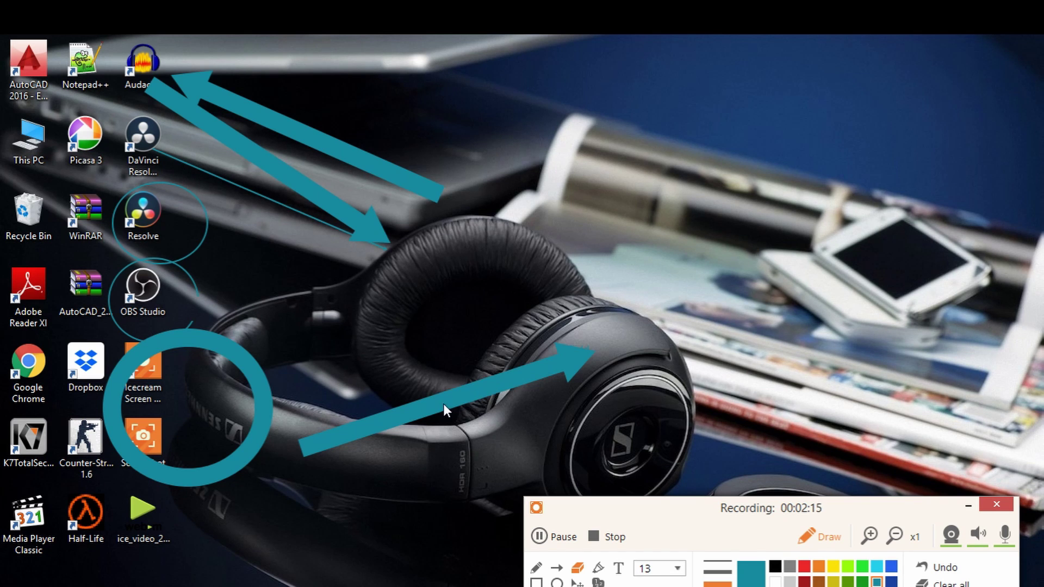
- Draw thick freehand pencil strokes over the headphones and a large teal rectangle around the ear cup and magazine area
{"action": "left_click", "coordinate": [536, 569]}
{"action": "left_click_drag", "start_coordinate": [291, 280], "coordinate": [381, 354]}
{"action": "mouse_move", "coordinate": [446, 285]}
{"action": "left_mouse_down"}
{"action": "mouse_move", "coordinate": [445, 324]}
{"action": "mouse_move", "coordinate": [492, 332]}
{"action": "left_mouse_up"}
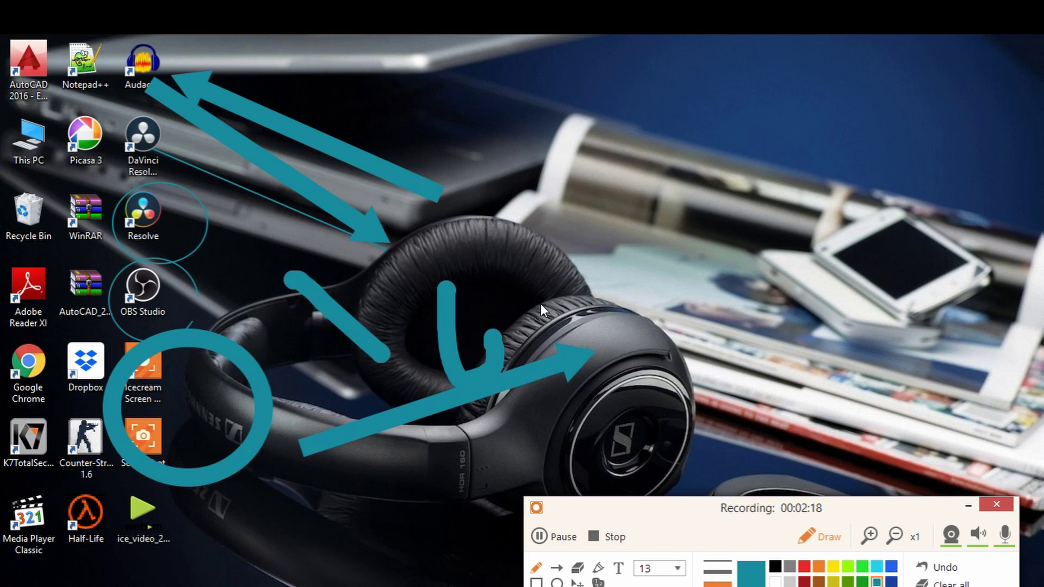
{"action": "left_click_drag", "start_coordinate": [560, 353], "coordinate": [674, 352]}
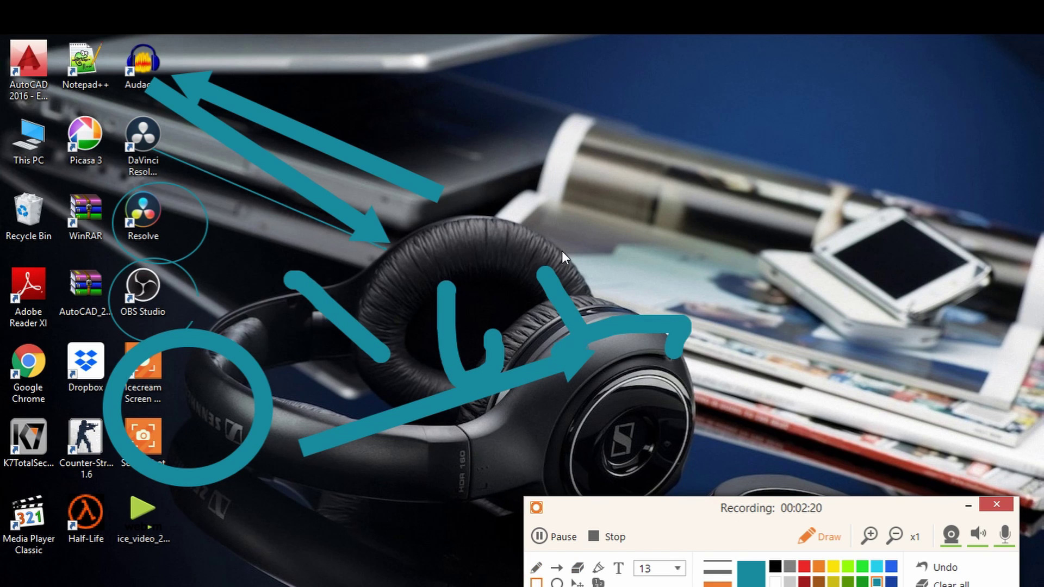
{"action": "left_click_drag", "start_coordinate": [604, 220], "coordinate": [784, 378]}
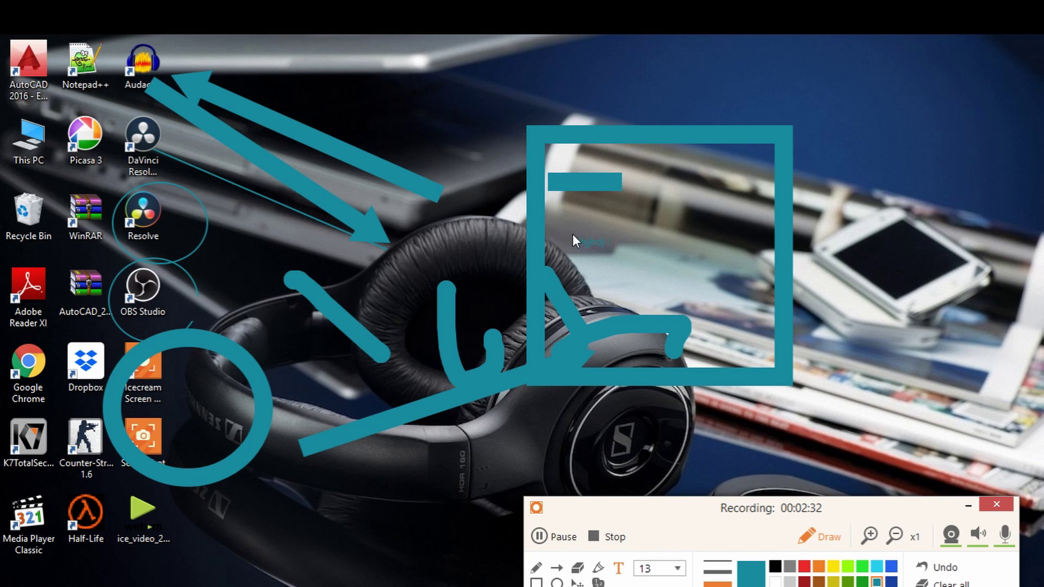
- Write a line of sample text inside the rectangle, using size 18 and dark red
{"action": "left_click", "coordinate": [677, 569]}
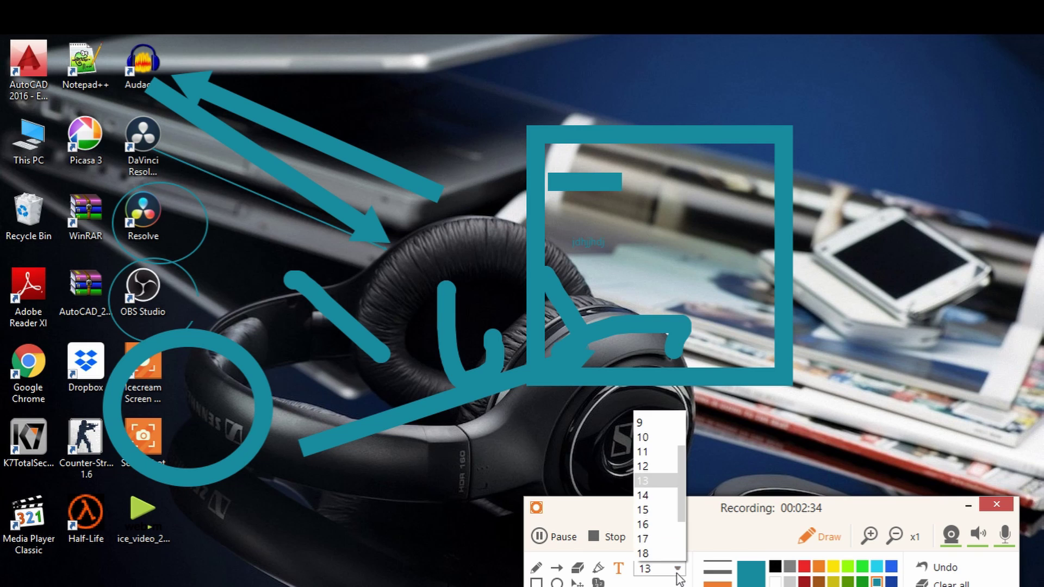
{"action": "left_click", "coordinate": [655, 552]}
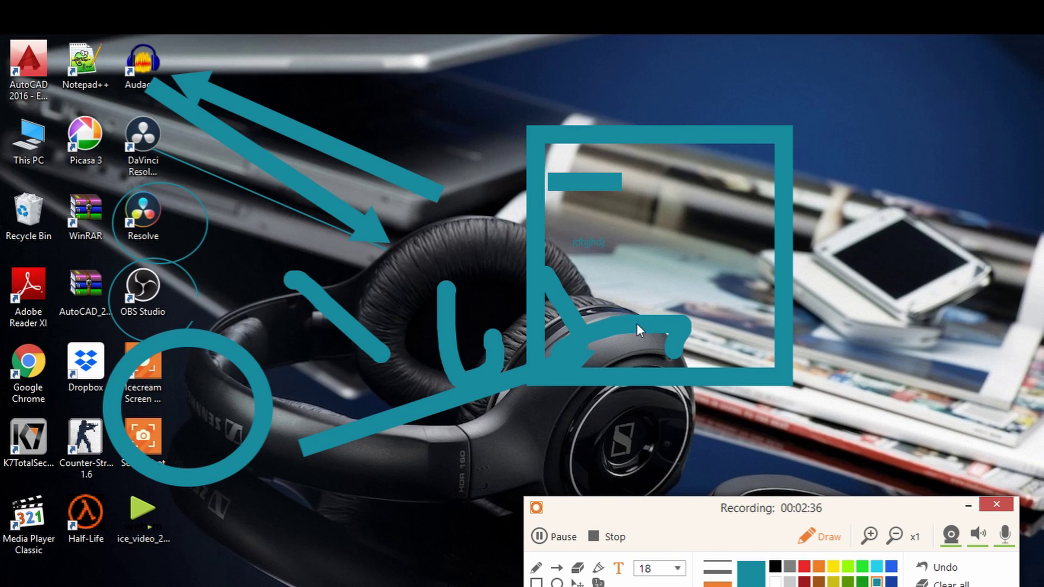
{"action": "left_click", "coordinate": [627, 241]}
{"action": "type", "text": "fxxbxkhssjs"}
{"action": "left_click", "coordinate": [803, 582]}
{"action": "type", "text": "sb"}
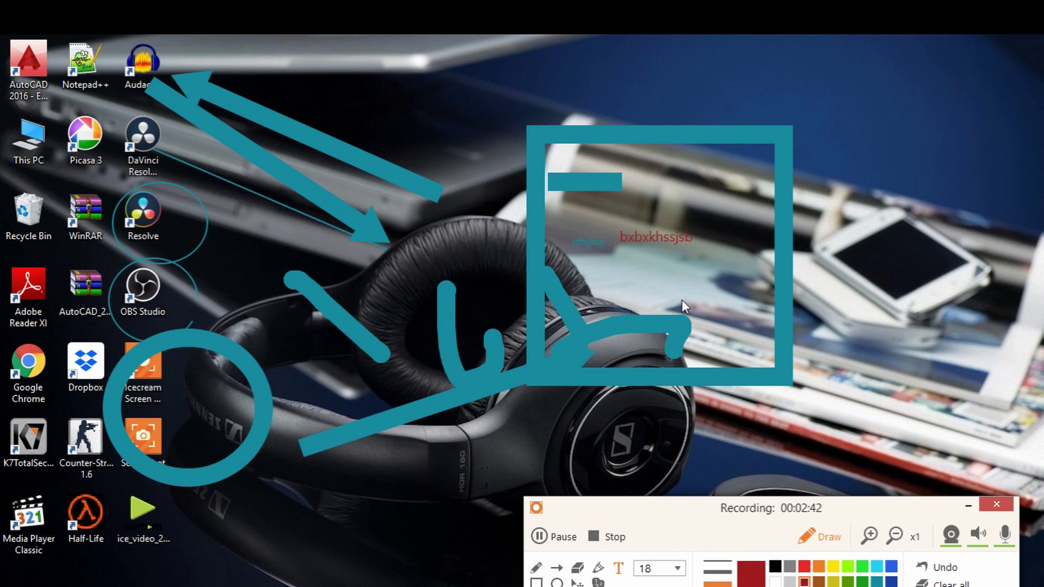
{"action": "type", "text": "kj rajevbhgvn"}
- Switch the recording zoom repeatedly between x1 and x2, leaving it at x2
{"action": "left_click", "coordinate": [870, 535]}
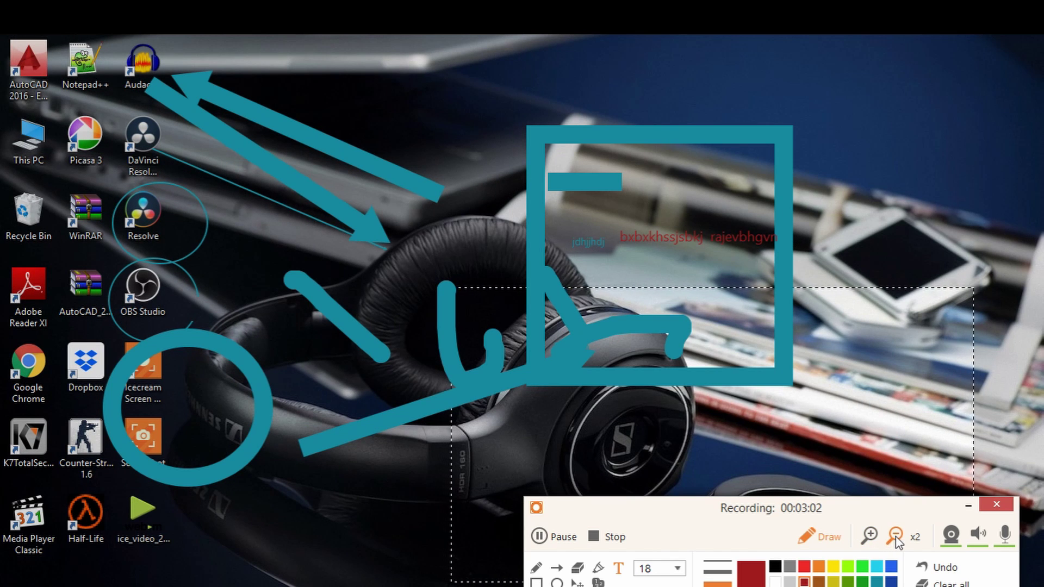
{"action": "left_click", "coordinate": [895, 537]}
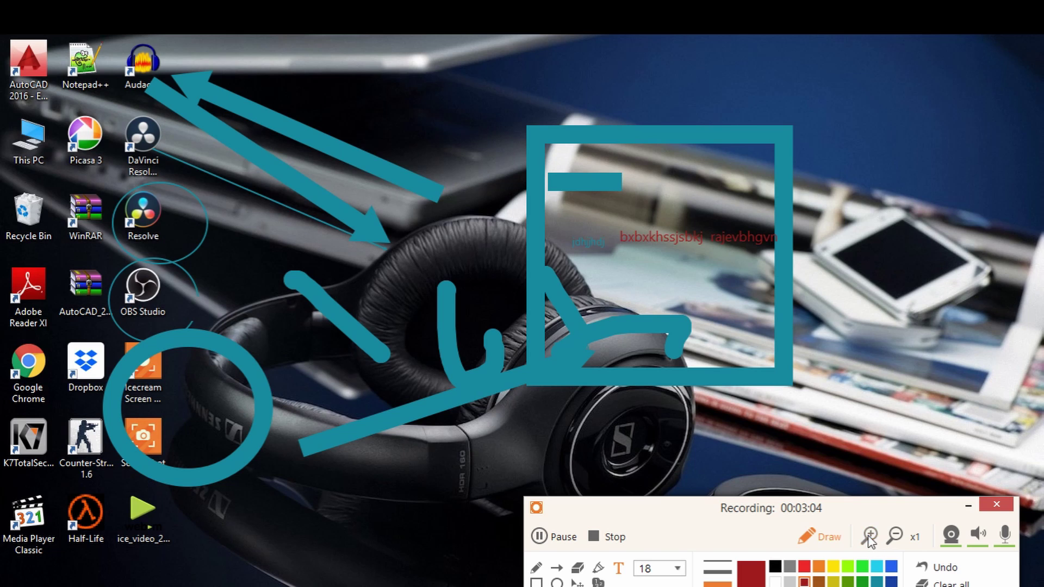
{"action": "left_click", "coordinate": [870, 537]}
{"action": "left_click", "coordinate": [896, 536]}
{"action": "left_click", "coordinate": [870, 535]}
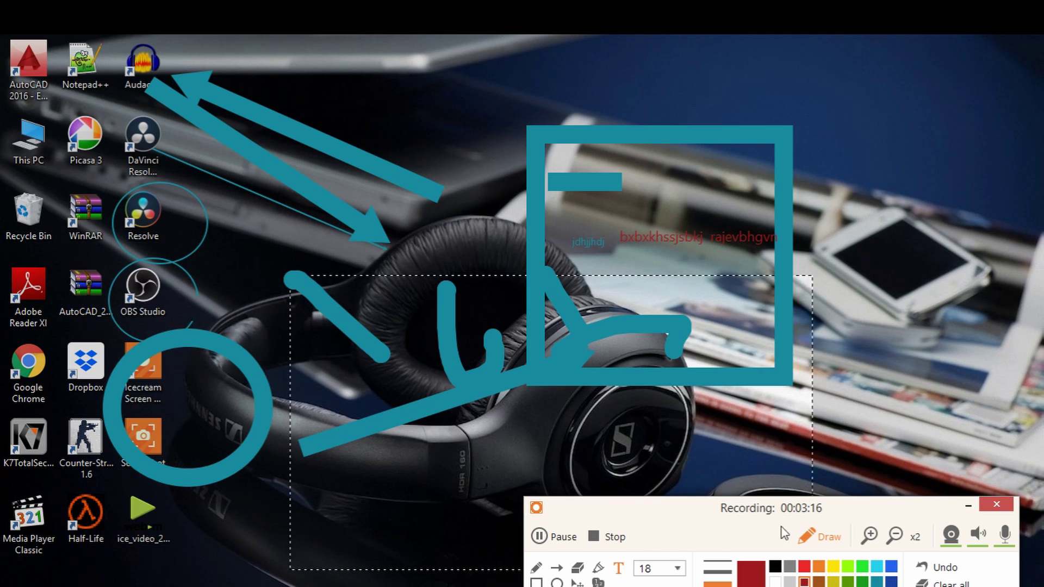
- Clear all drawings and text from the screen, trying the undo option as well
{"action": "left_click", "coordinate": [943, 583]}
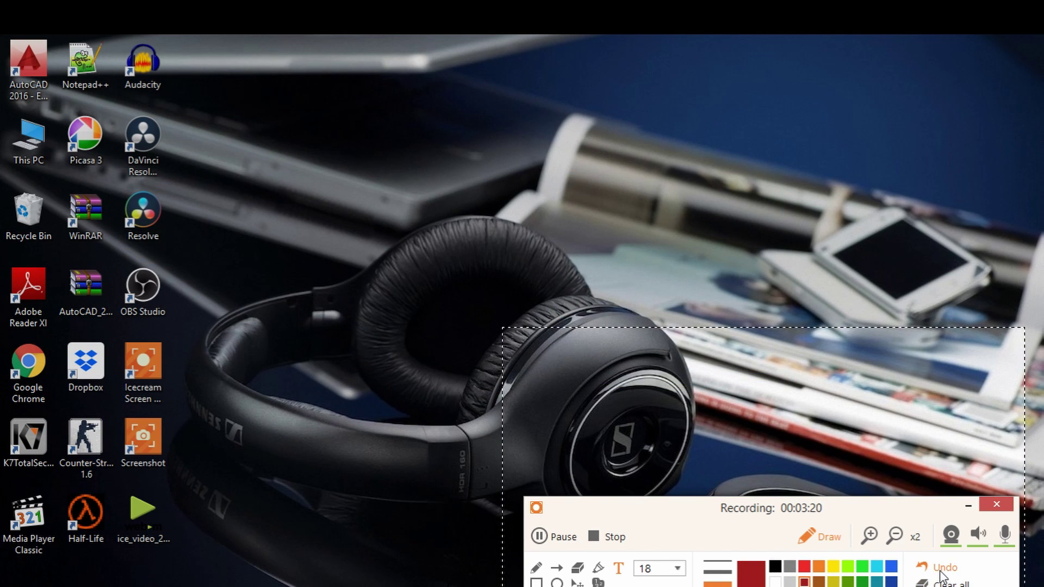
{"action": "left_click", "coordinate": [939, 569]}
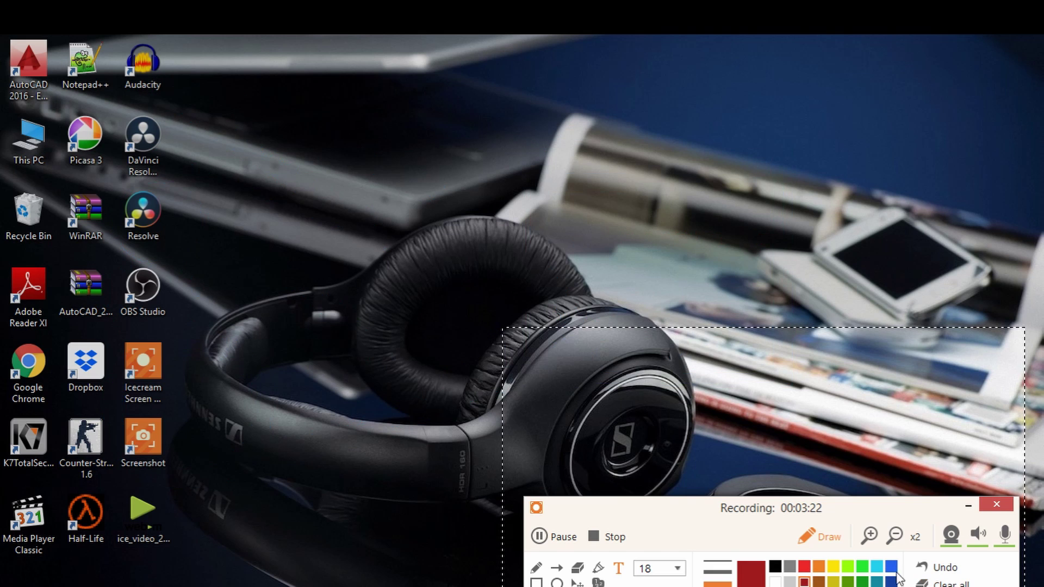
{"action": "left_click", "coordinate": [946, 583]}
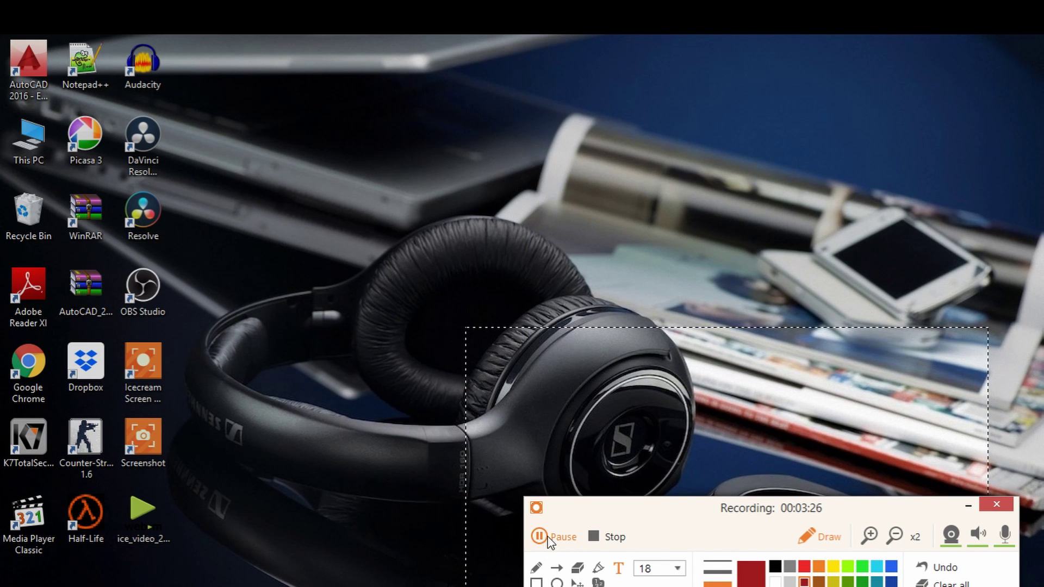
- Enable the webcam overlay, stop the recording and close the capture toolbar
{"action": "left_click", "coordinate": [950, 537]}
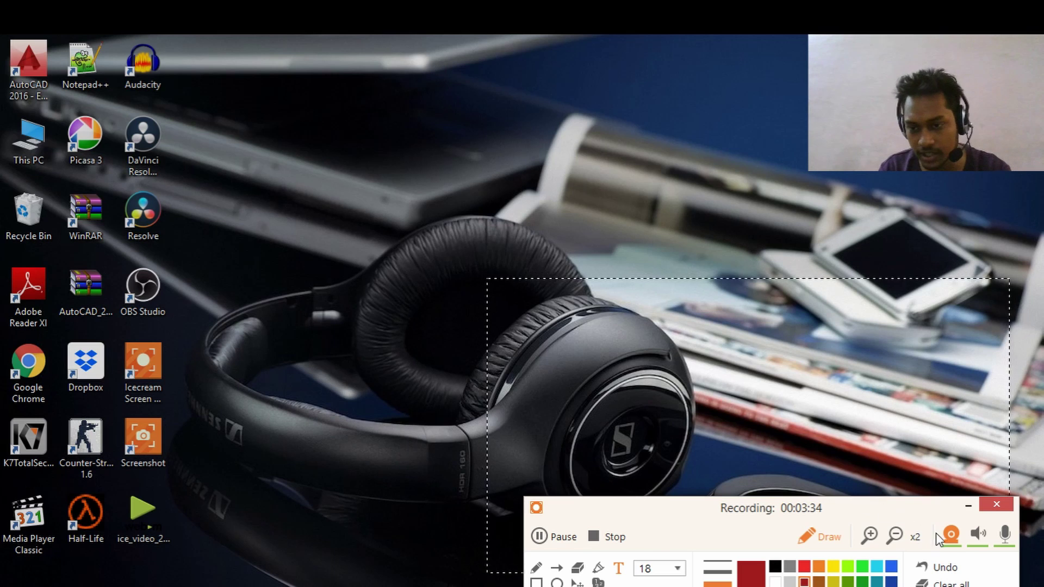
{"action": "left_click", "coordinate": [540, 537]}
{"action": "left_click", "coordinate": [604, 541]}
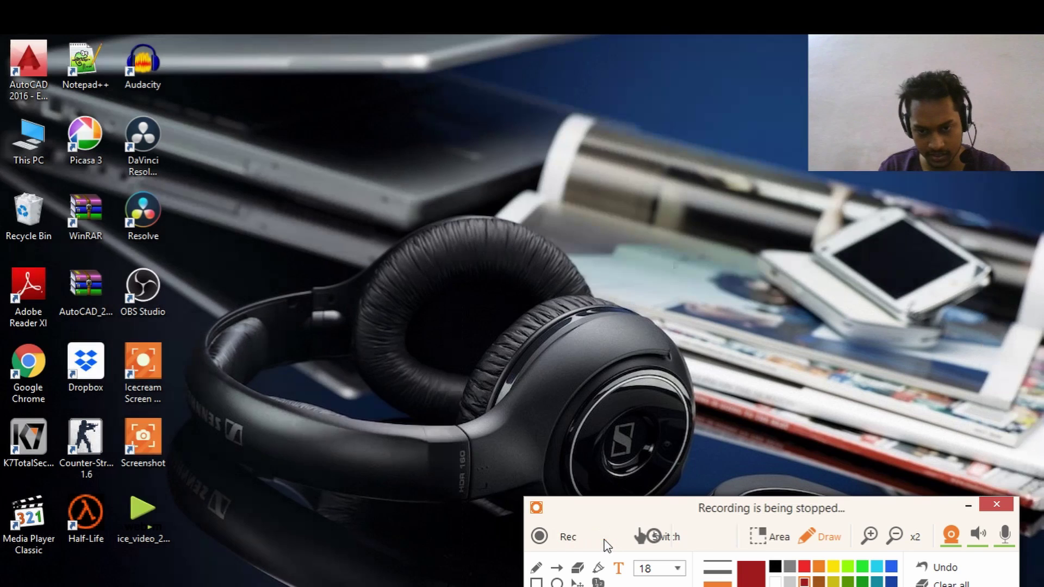
{"action": "left_click", "coordinate": [611, 369]}
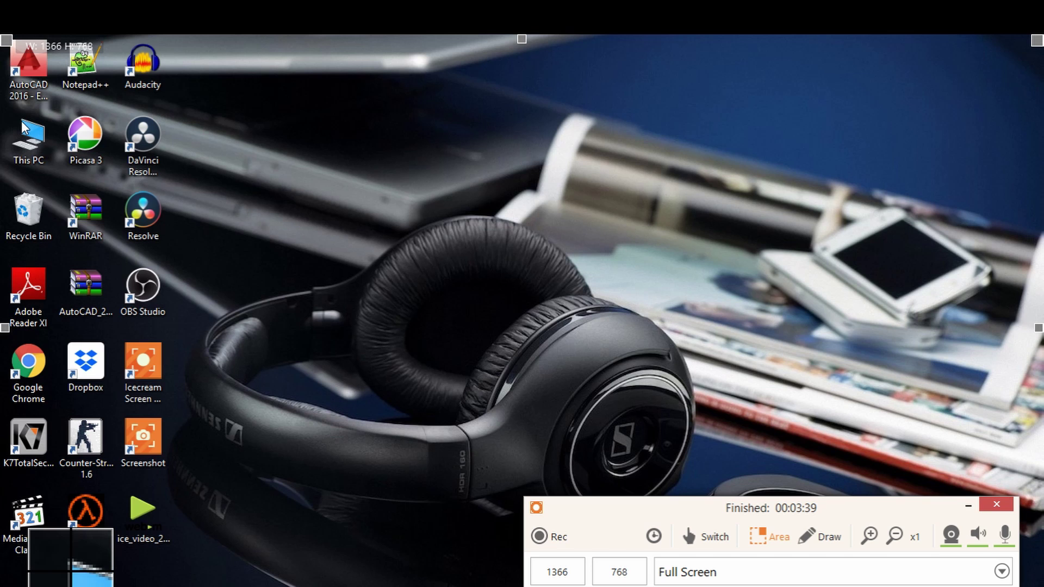
{"action": "left_click", "coordinate": [995, 508]}
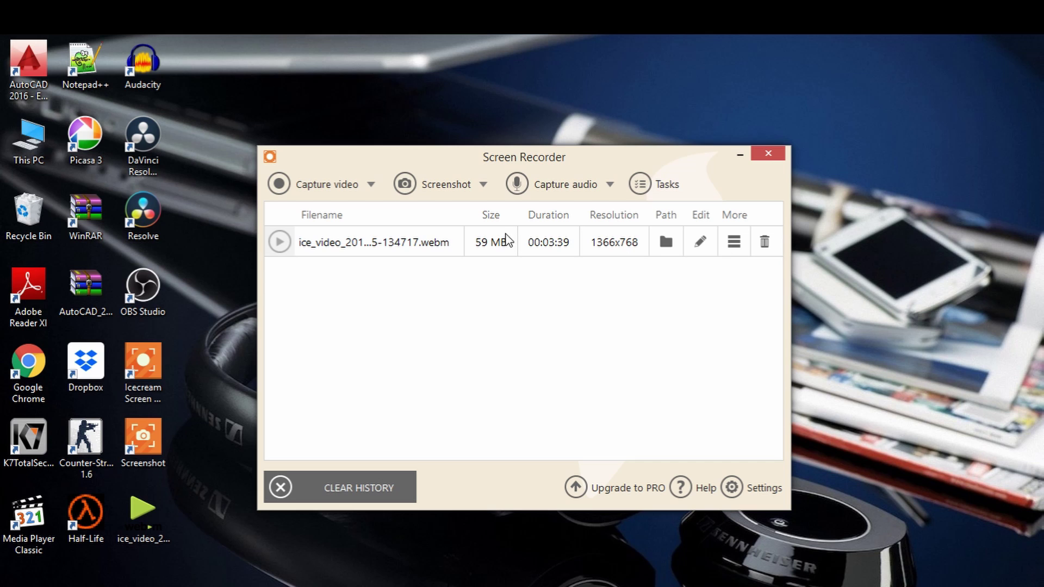
- Play the finished recording from the Screen Recorder history and lower the playback volume to about half
{"action": "left_click", "coordinate": [279, 245]}
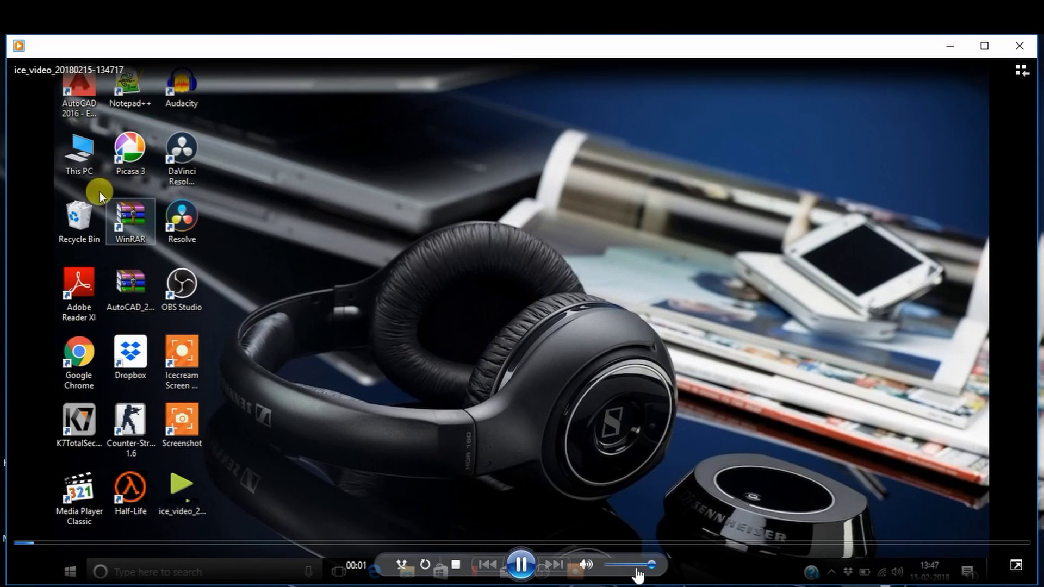
{"action": "left_click_drag", "start_coordinate": [642, 568], "coordinate": [616, 568]}
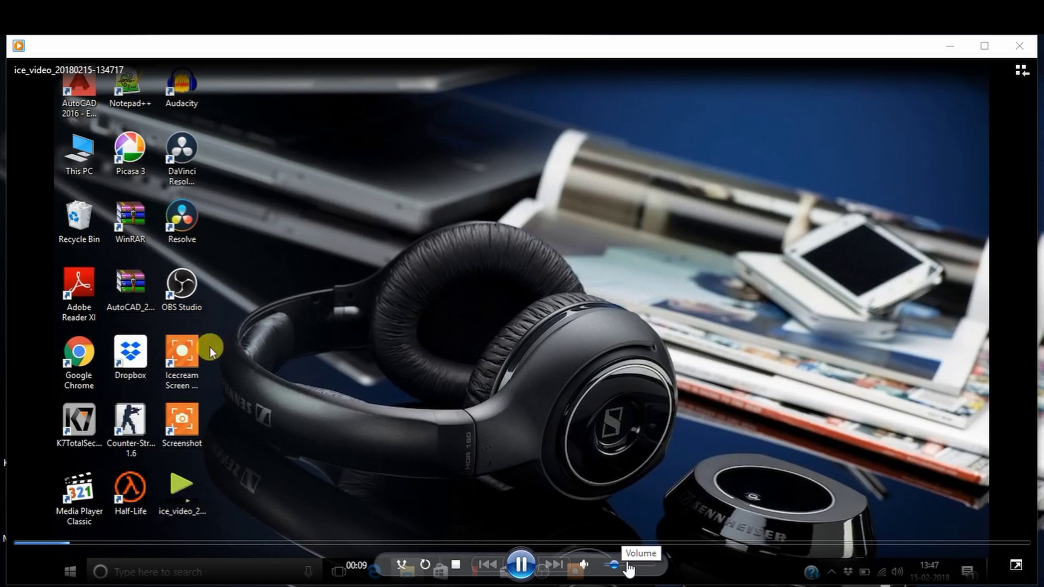
{"action": "left_click", "coordinate": [630, 569]}
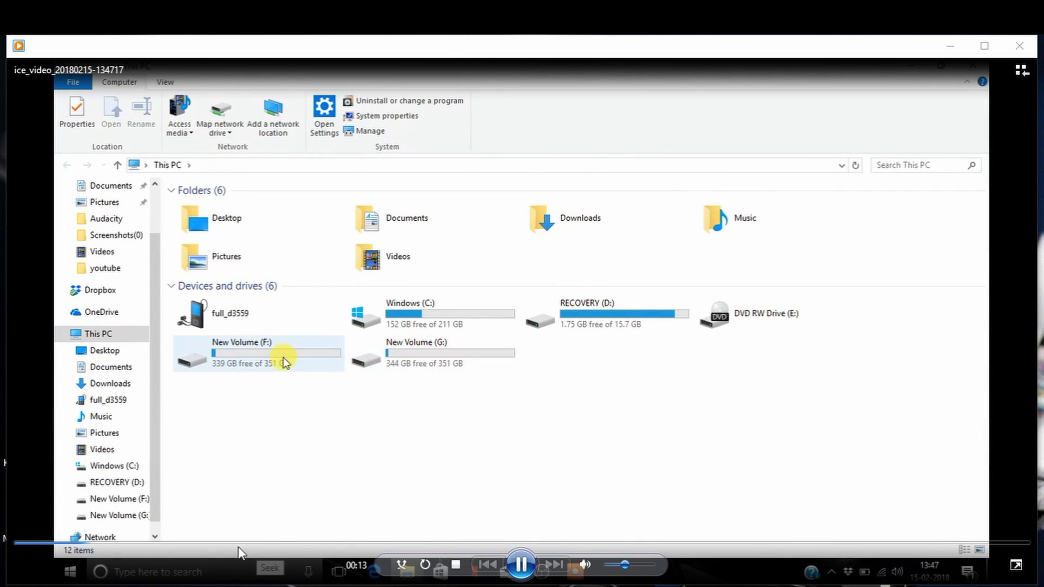
- Skim forward through the recording to about 01:37 to review the folder browsing, circles and arrows
{"action": "left_click_drag", "start_coordinate": [235, 543], "coordinate": [283, 543]}
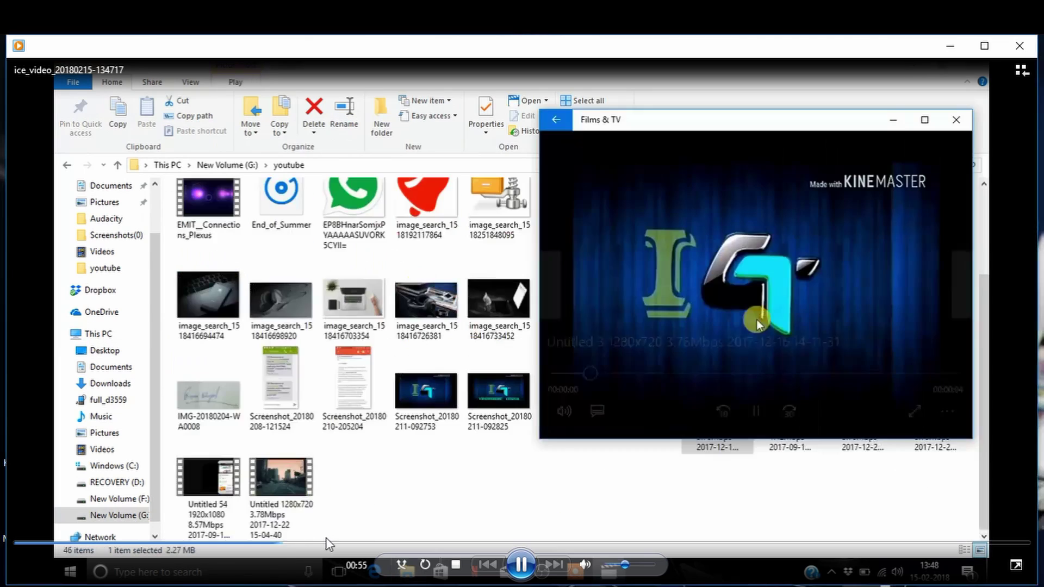
{"action": "left_click", "coordinate": [420, 543]}
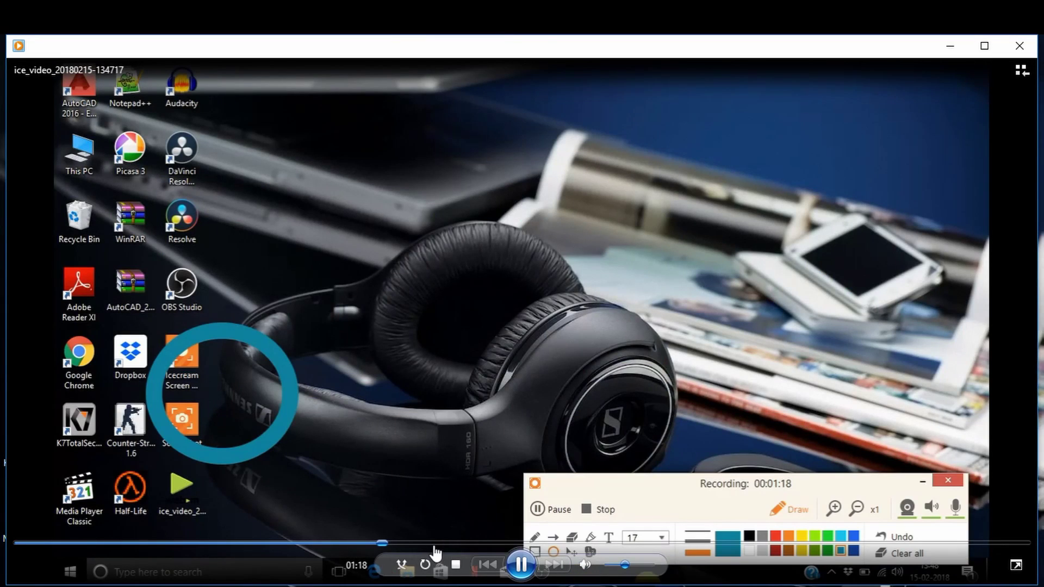
{"action": "left_click", "coordinate": [430, 543]}
{"action": "left_click", "coordinate": [462, 543]}
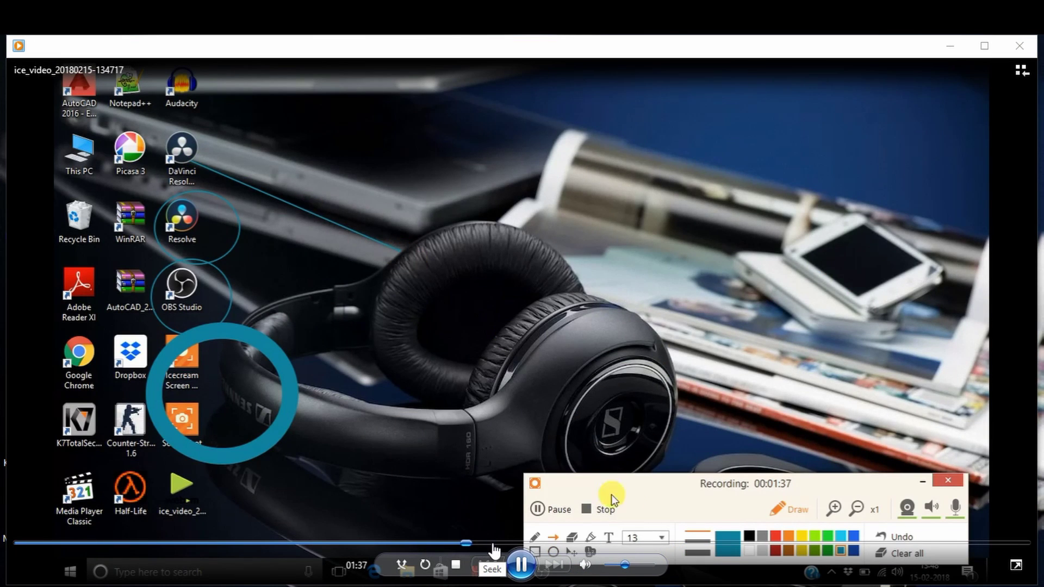
- Skim forward through the rest of the recording to about 03:27 to review the arrows, freehand strokes, rectangle, text and zoomed view
{"action": "left_click", "coordinate": [508, 542]}
{"action": "left_click", "coordinate": [544, 543]}
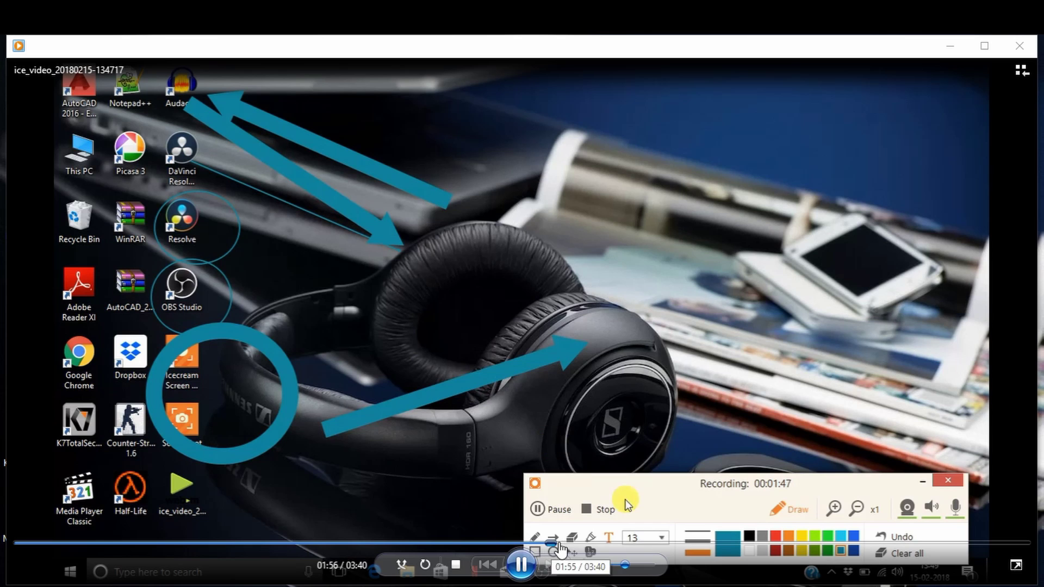
{"action": "left_click", "coordinate": [666, 544]}
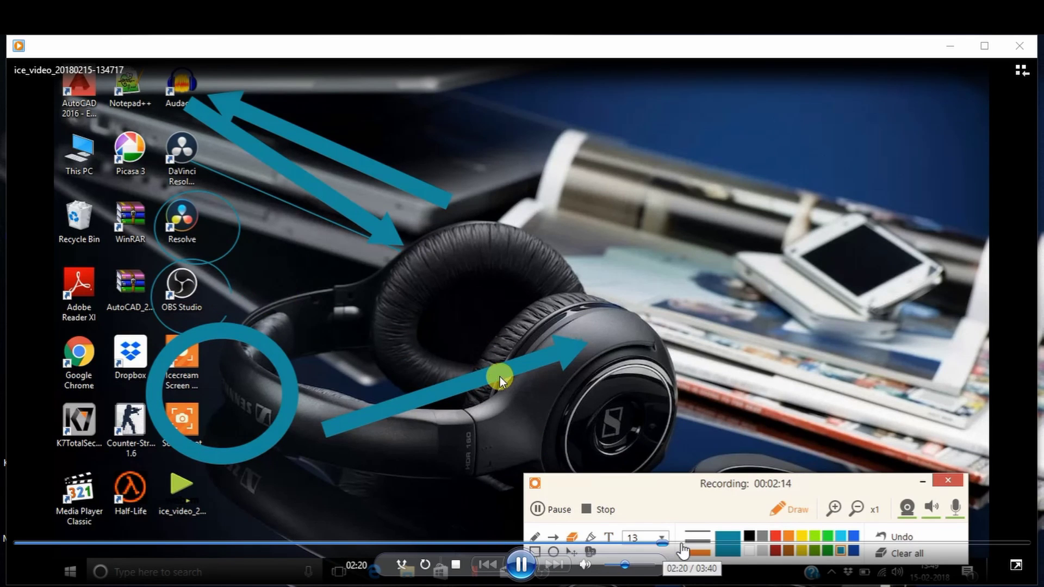
{"action": "left_click", "coordinate": [711, 543]}
{"action": "left_click", "coordinate": [731, 542]}
{"action": "left_click", "coordinate": [764, 543]}
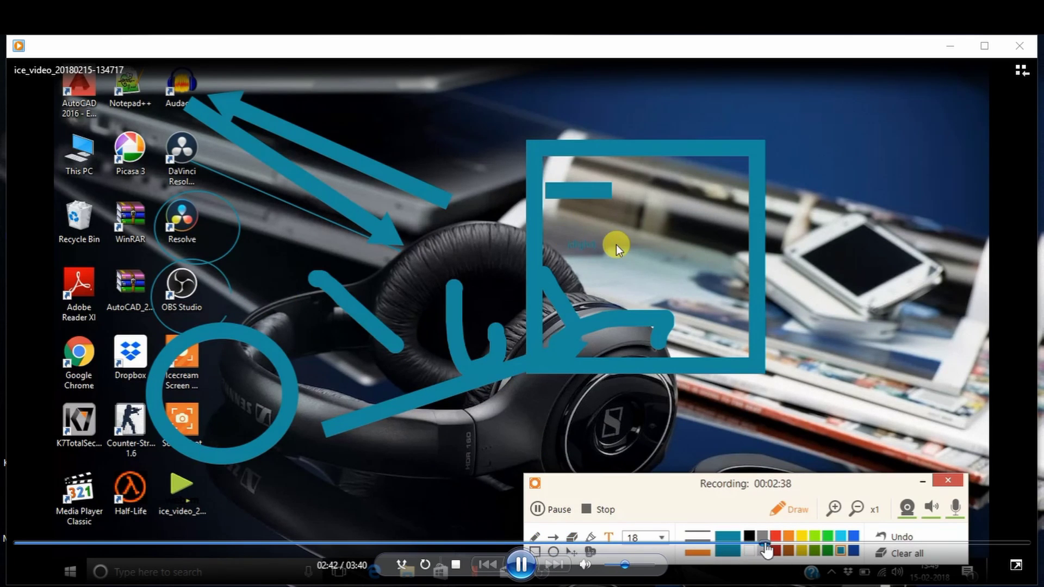
{"action": "left_click", "coordinate": [840, 544]}
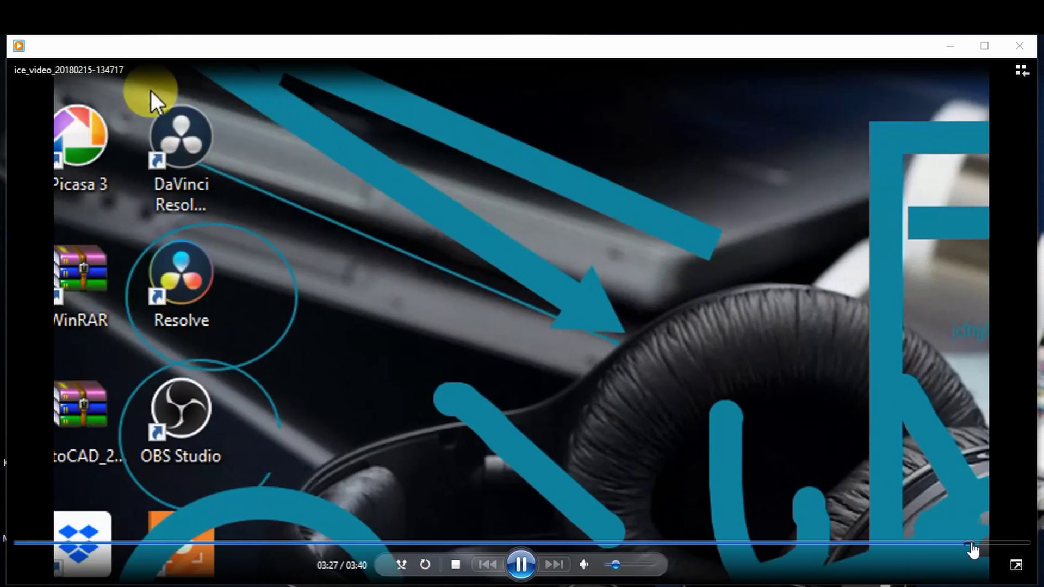
{"action": "left_click", "coordinate": [975, 542]}
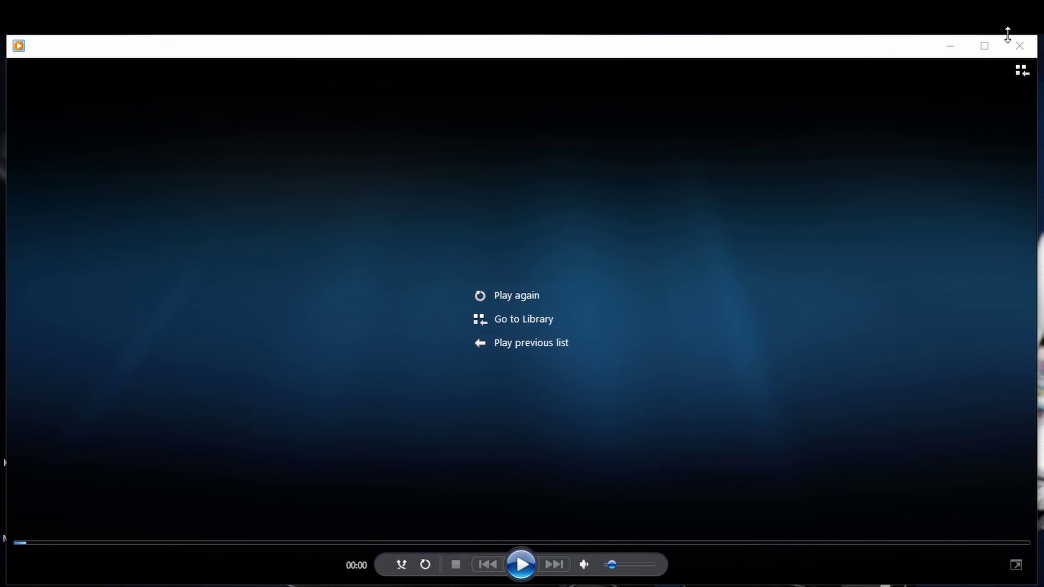
- Close the video player and close Screen Recorder, choosing to minimize it to the system tray
{"action": "left_click", "coordinate": [1020, 46]}
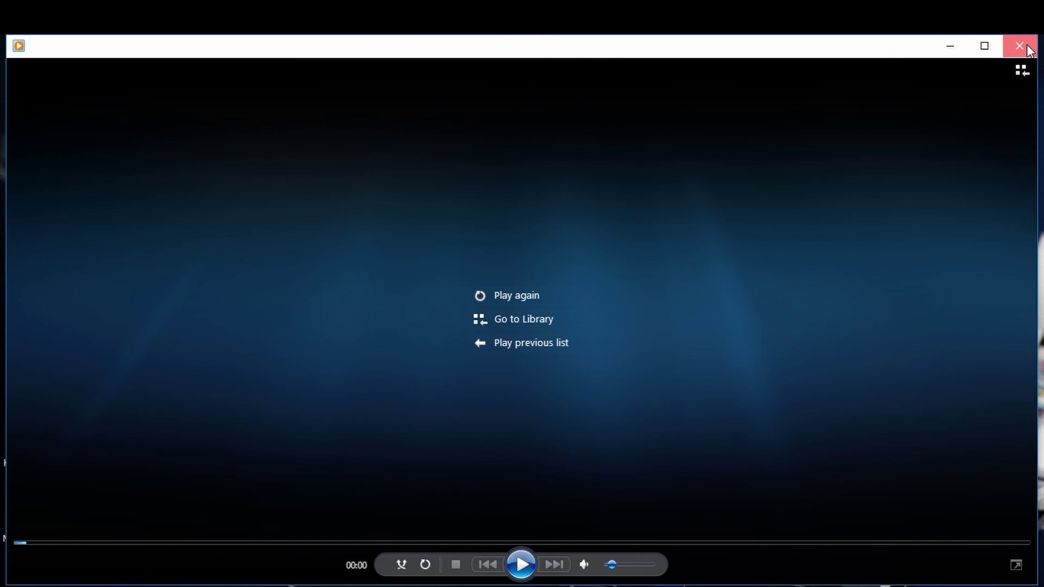
{"action": "left_click", "coordinate": [778, 159]}
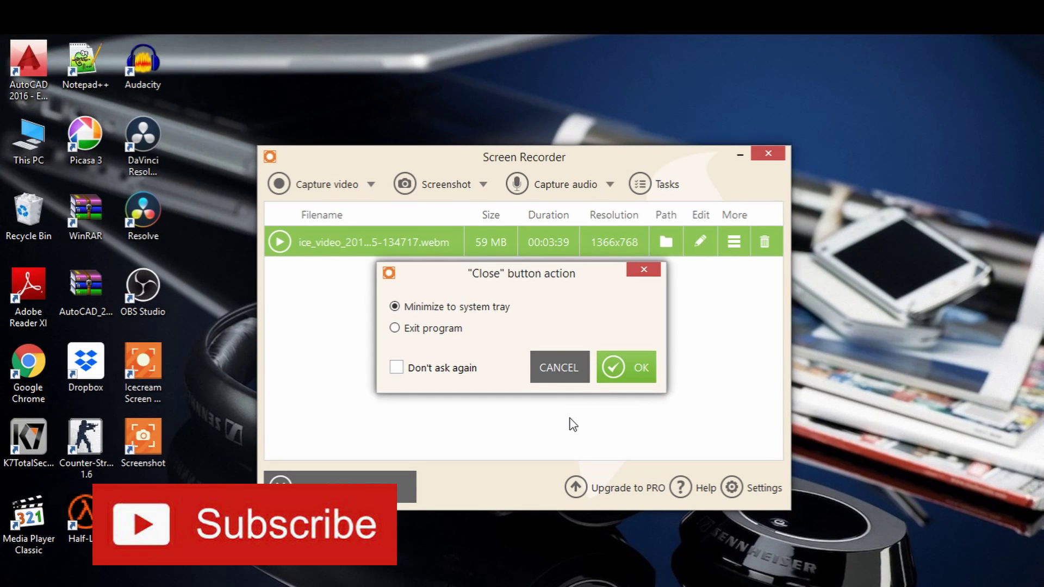
{"action": "left_click", "coordinate": [613, 375]}
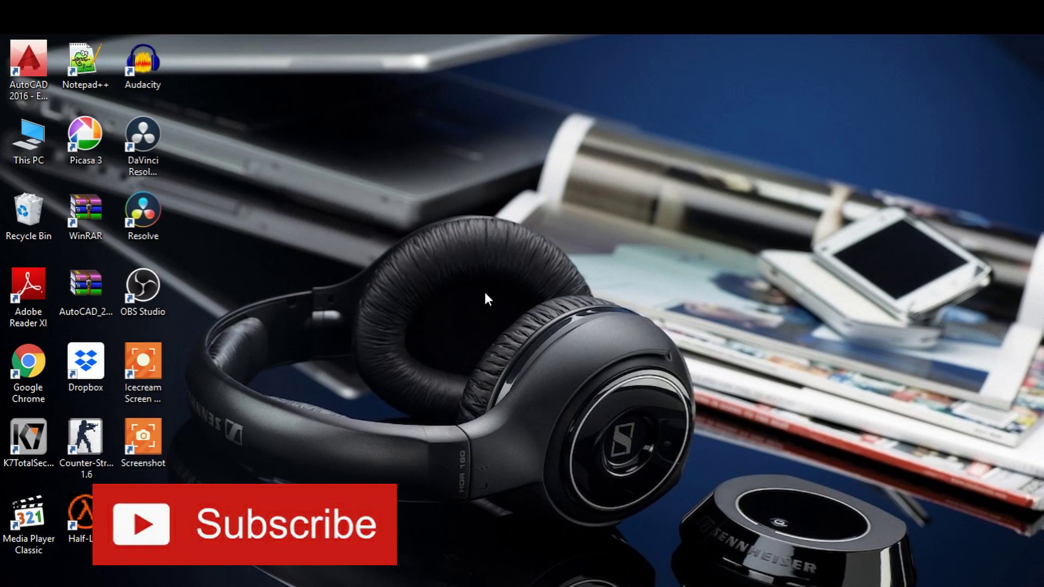